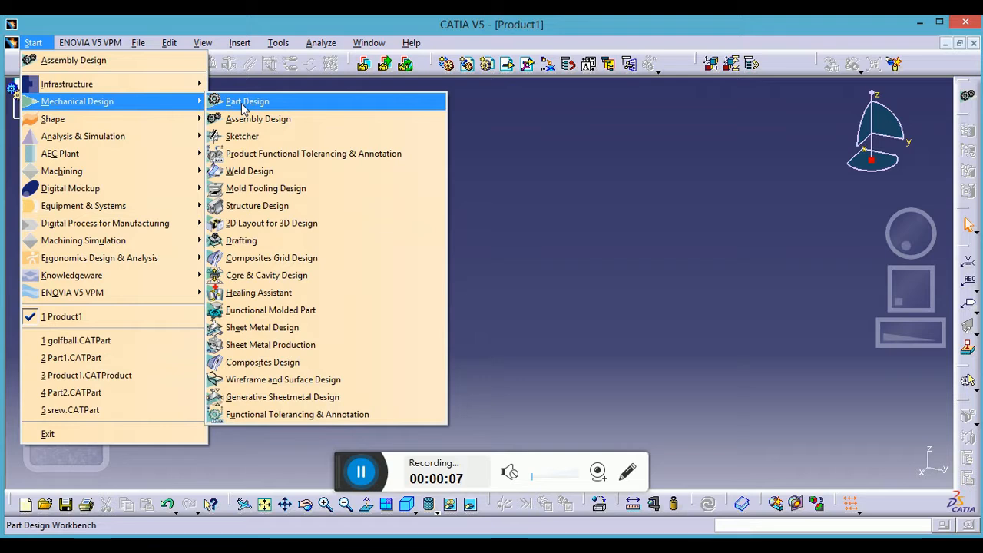
Start a new part in the Part Design workbench and open a sketch on the xy plane.
click(246, 108)
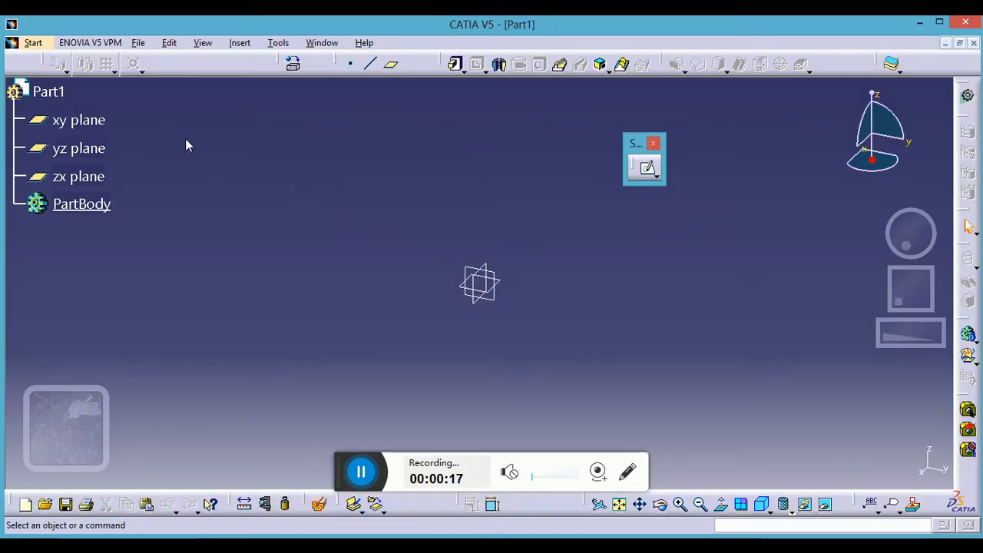
click(98, 123)
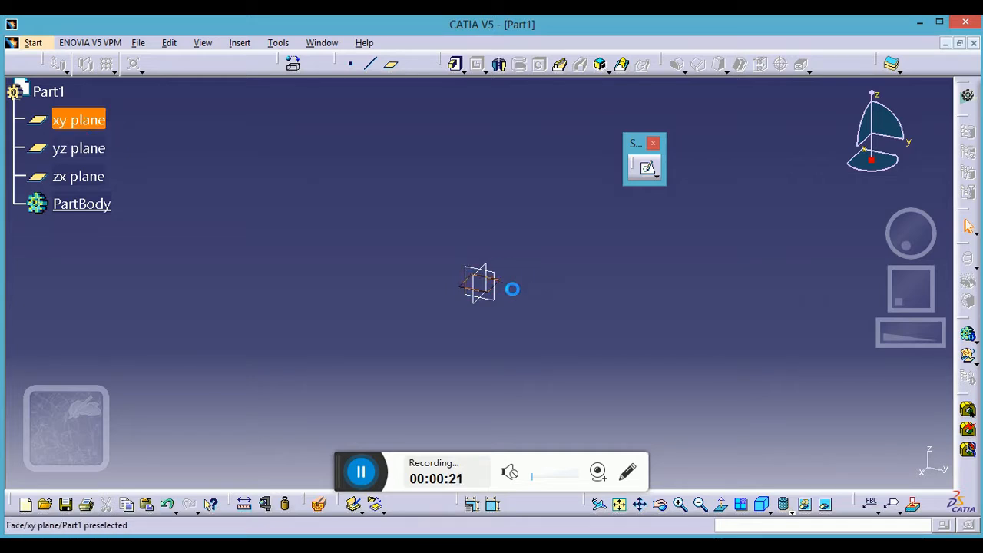
click(646, 168)
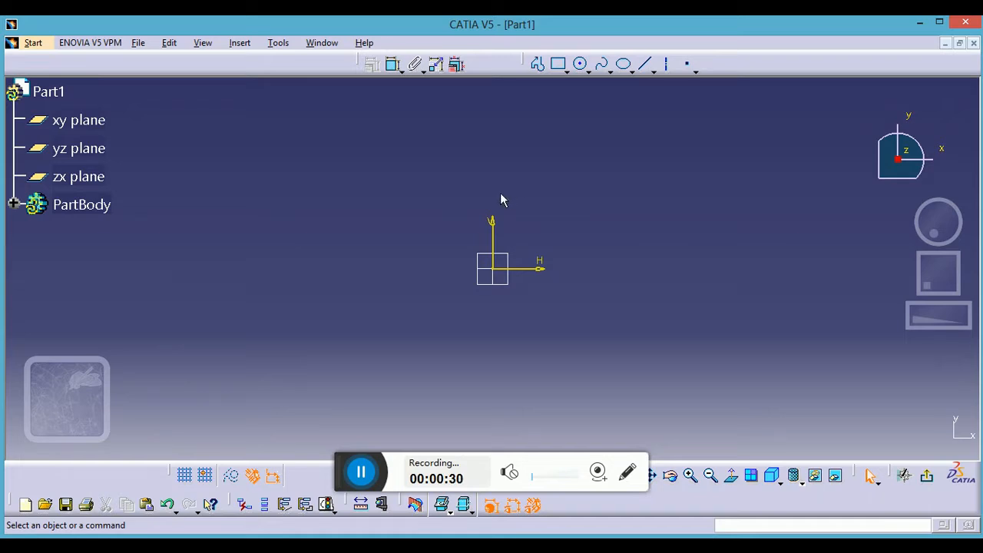
Sketch a circle centred on the origin with a radius of about 104 mm, and undo it.
click(589, 73)
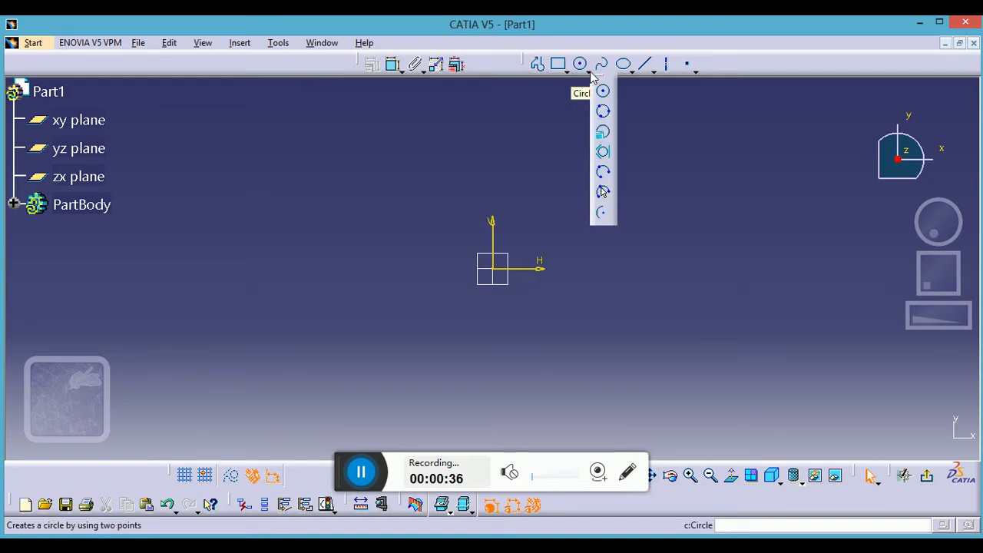
click(595, 76)
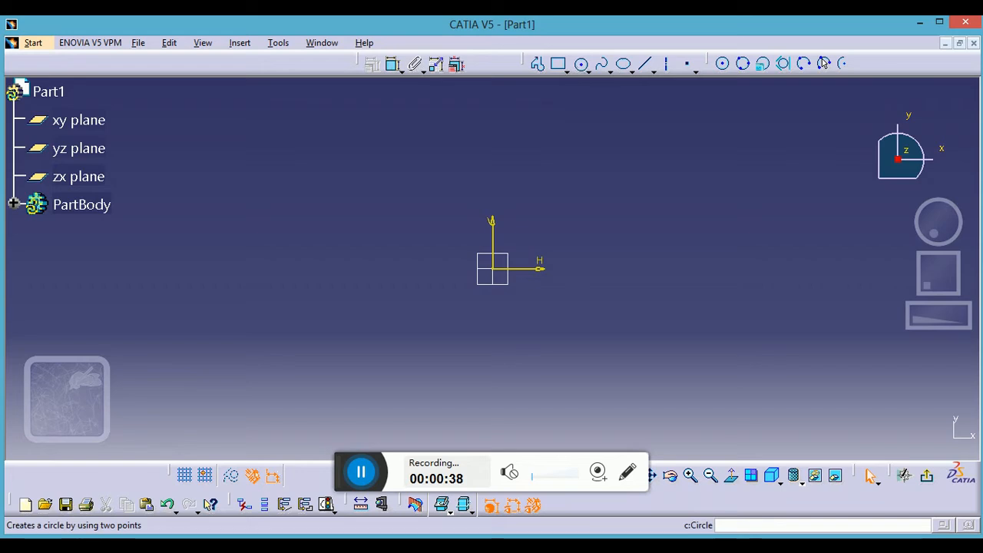
click(589, 72)
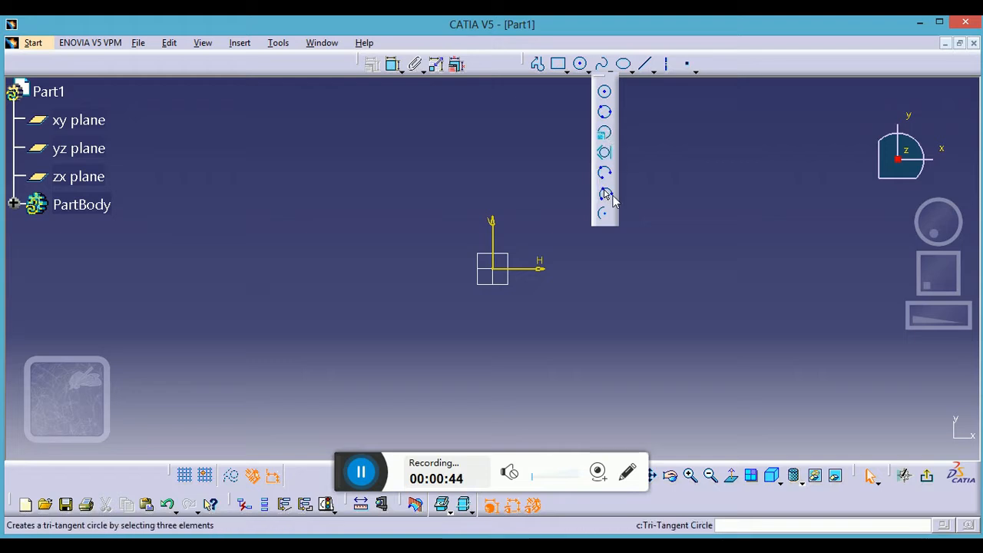
click(606, 93)
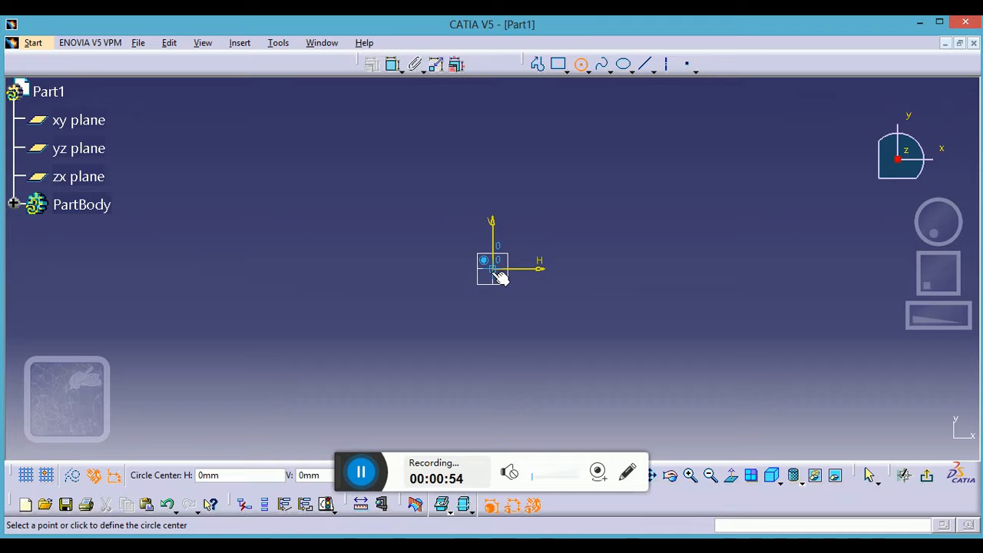
click(497, 274)
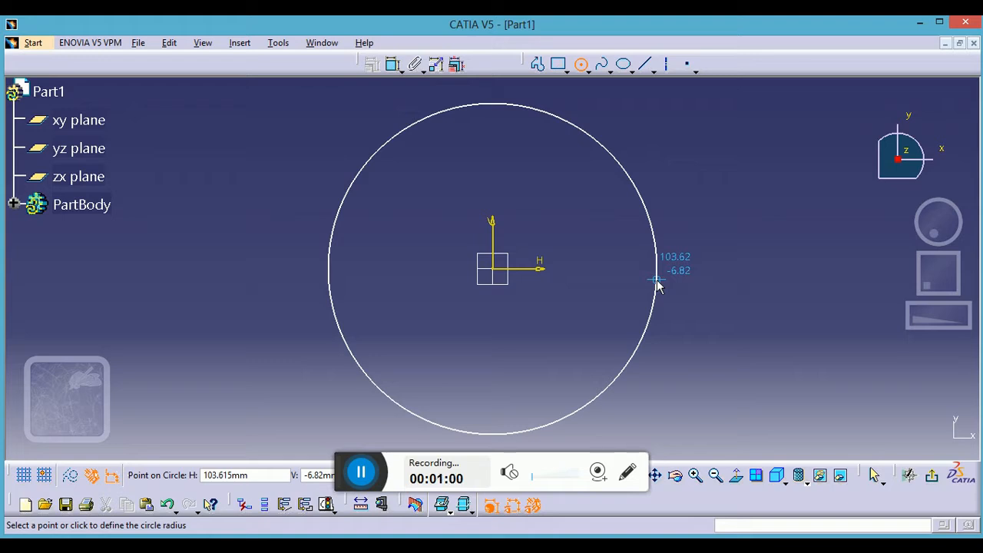
click(657, 282)
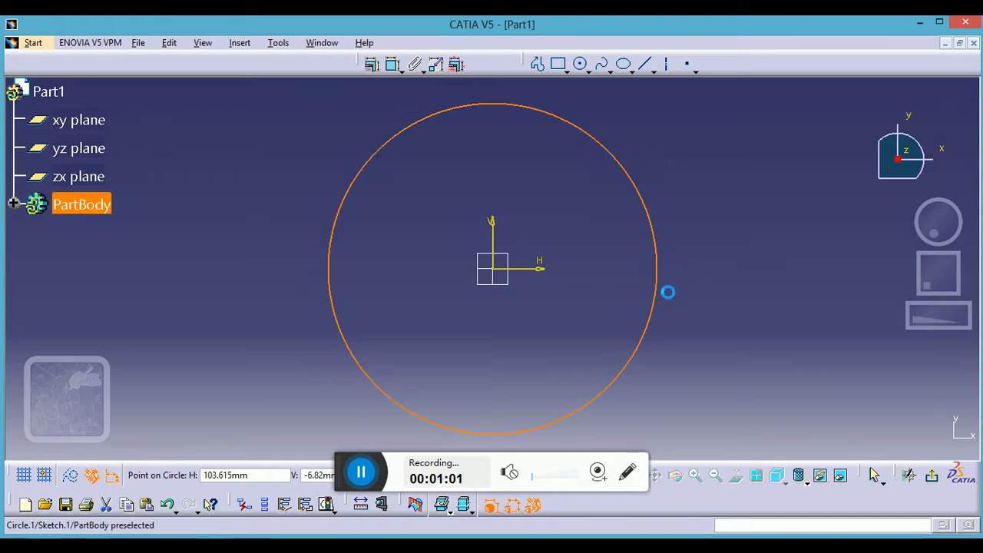
click(723, 179)
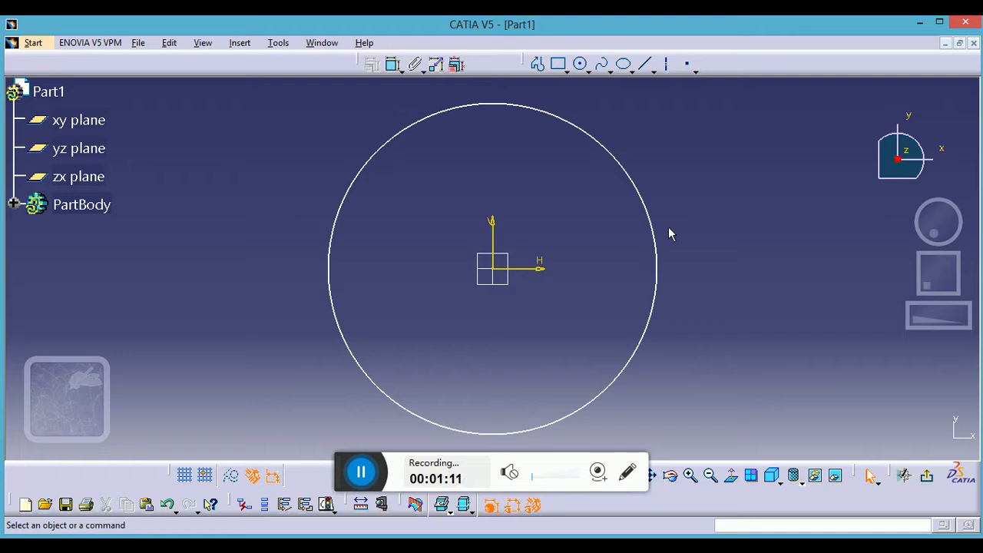
key(ctrl+z)
key(ctrl+z)
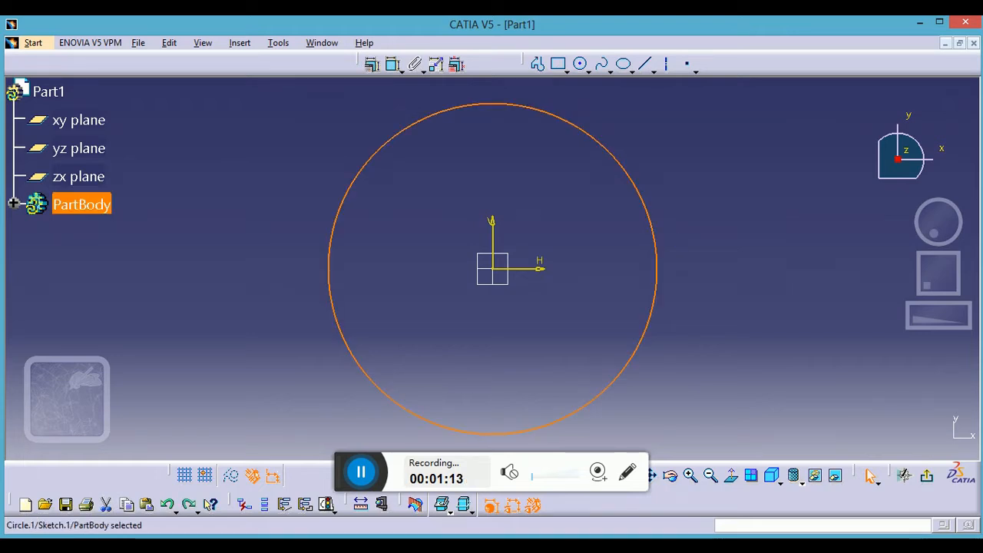
Sketch a three-point circle above and to the left of the origin, and undo it.
click(588, 70)
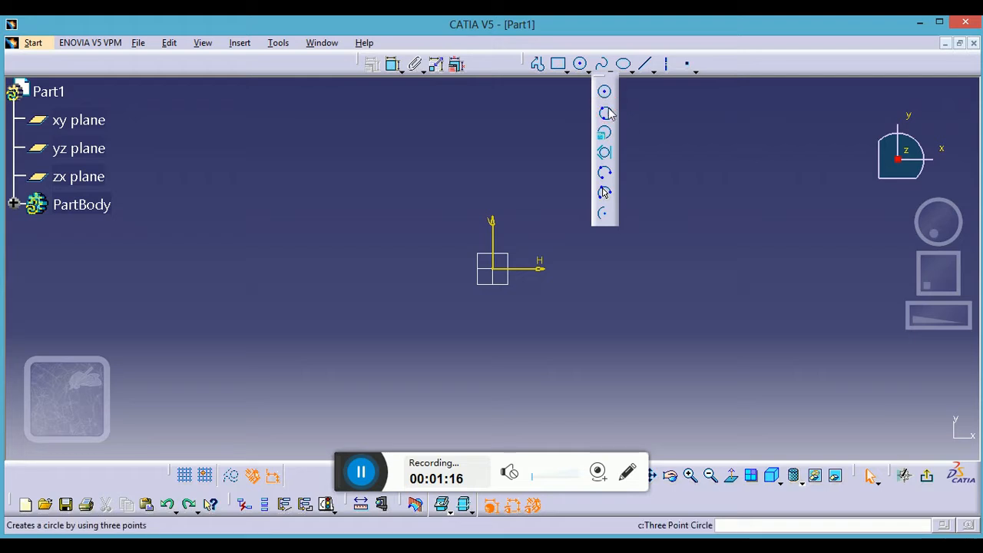
click(605, 113)
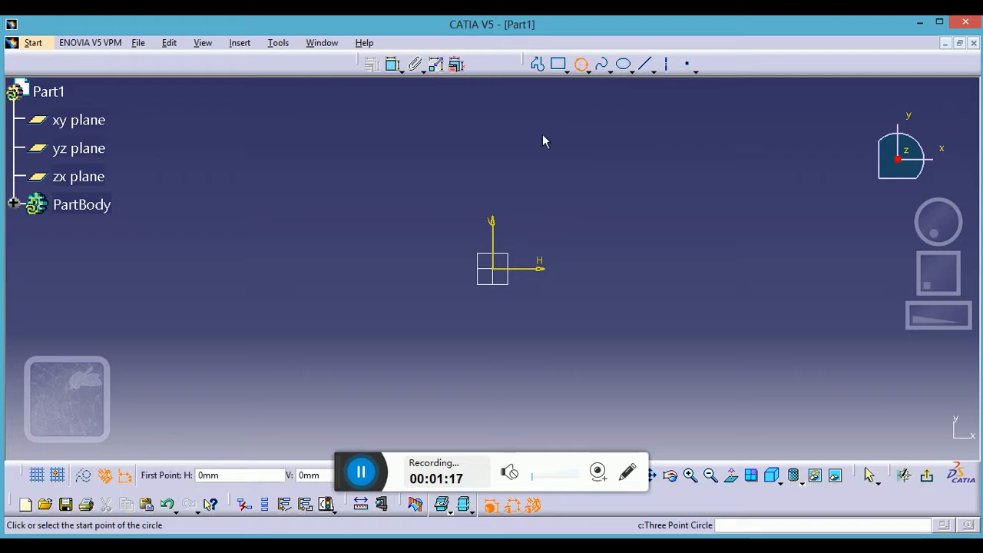
click(301, 228)
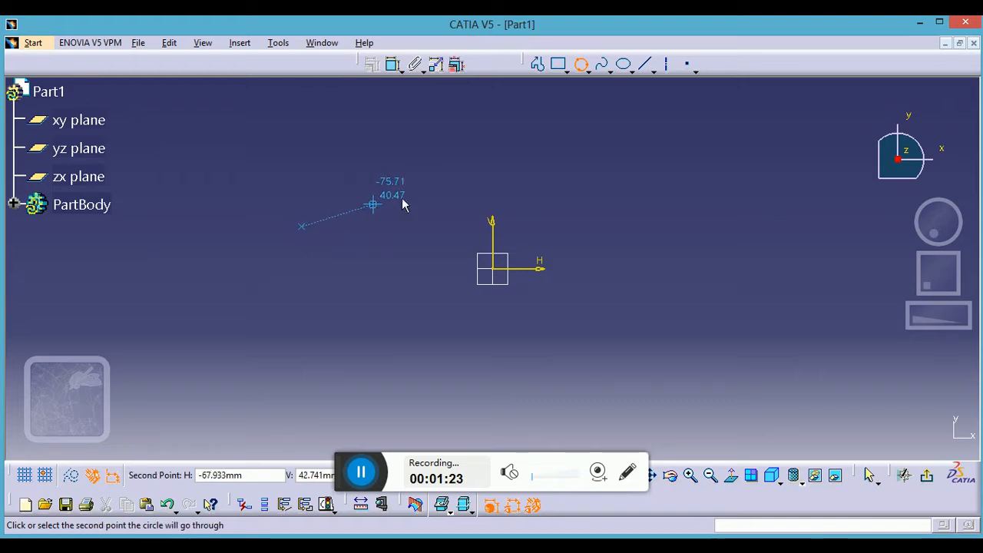
click(427, 191)
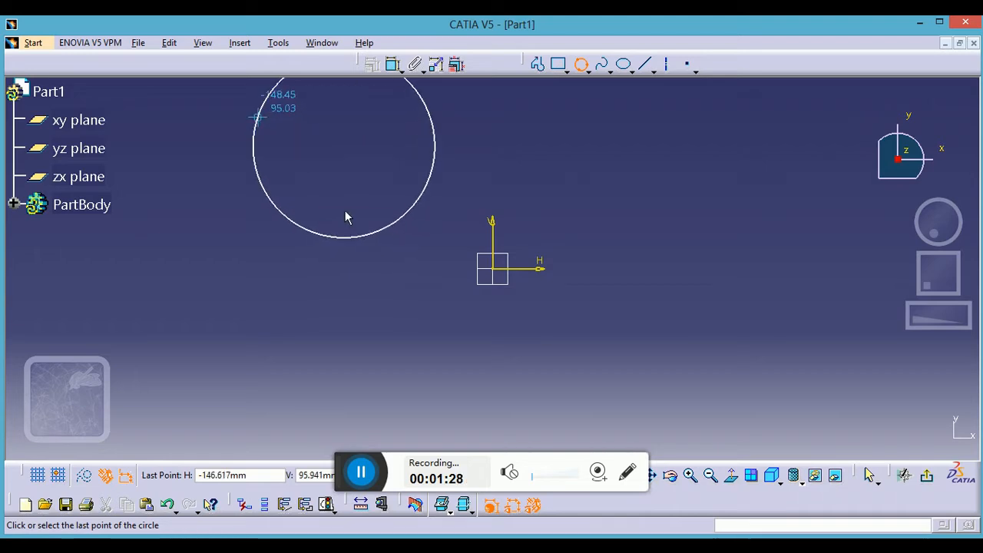
click(300, 172)
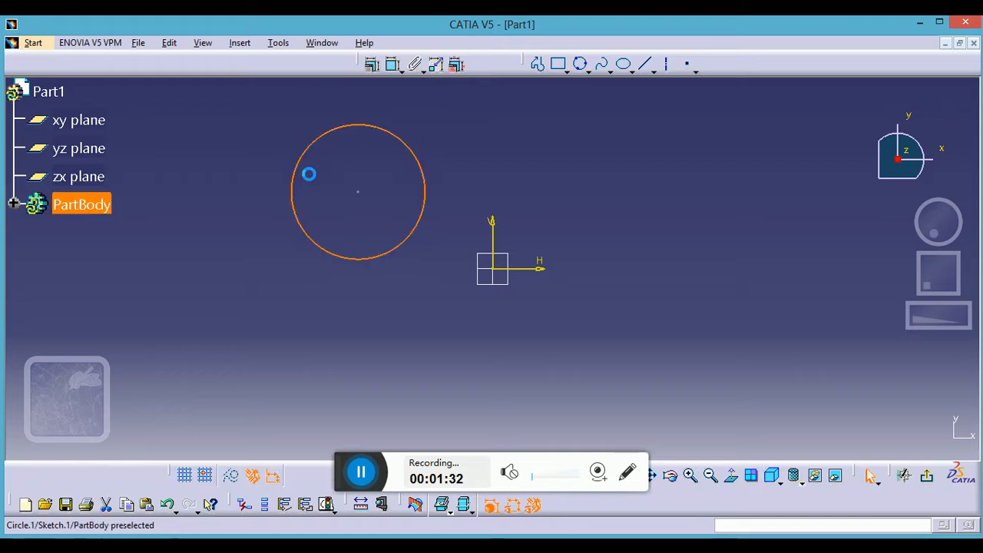
click(516, 159)
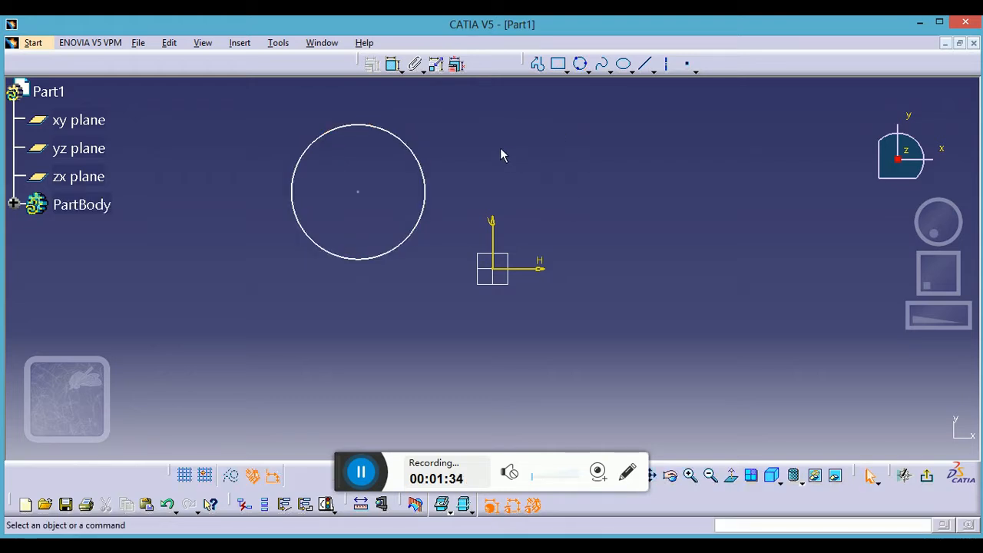
key(ctrl+z)
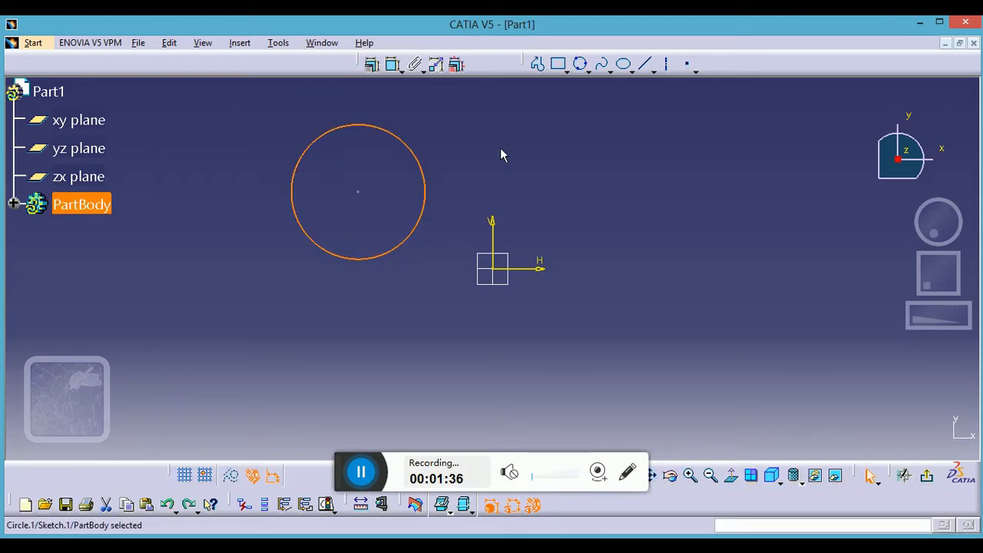
key(ctrl+z)
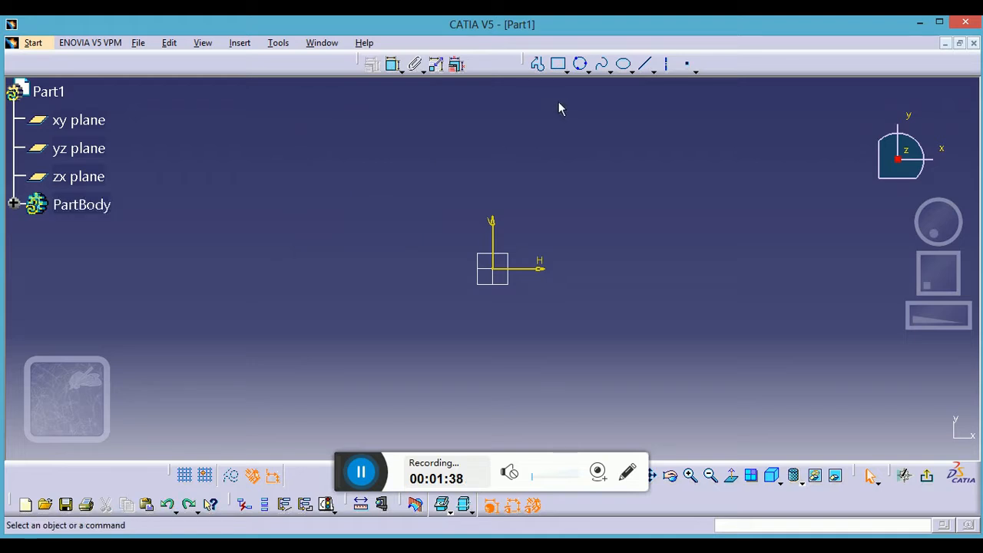
Create a circle using coordinates, with its centre at H 50 mm, V 50 mm and a radius of 10 mm.
click(589, 70)
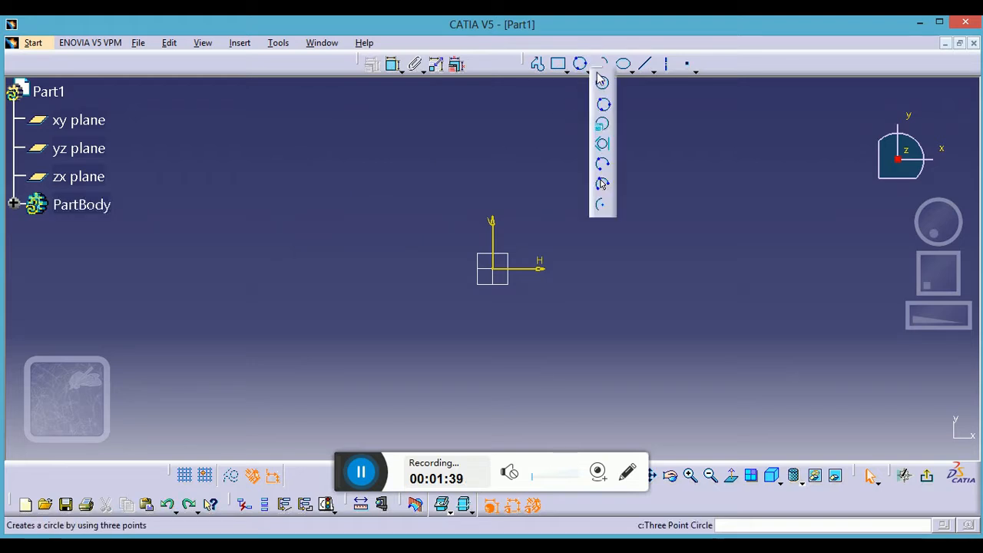
click(603, 129)
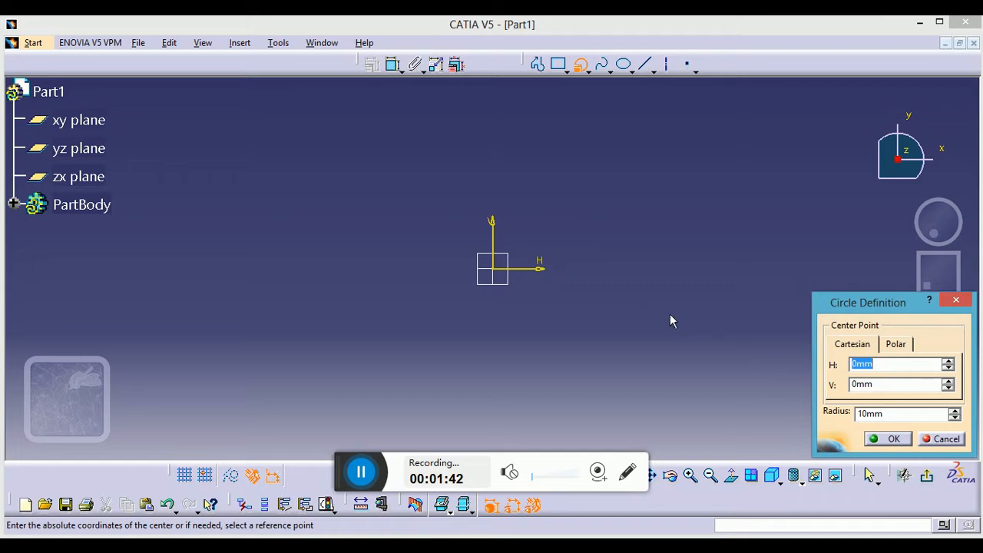
drag(865, 305, 759, 216)
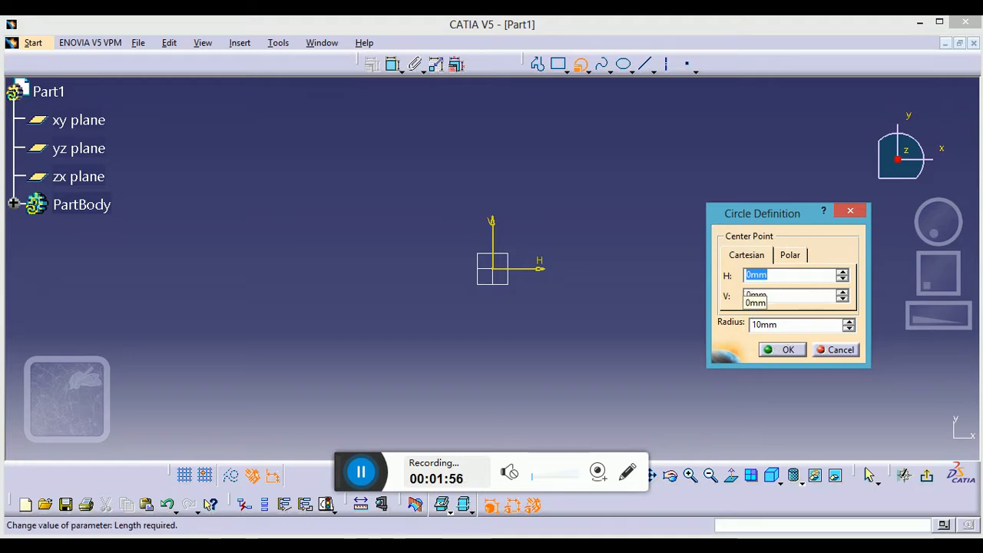
text(50)
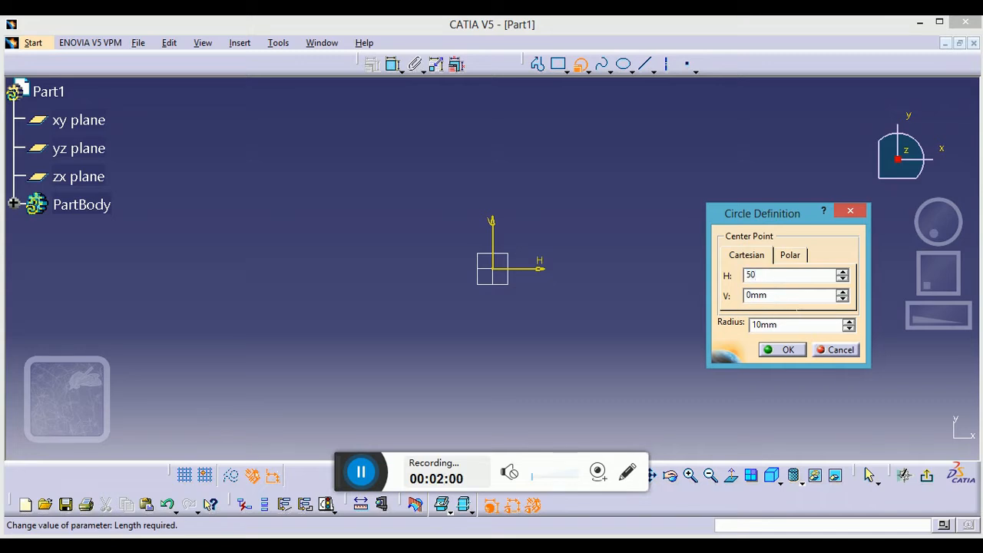
click(795, 296)
click(755, 295)
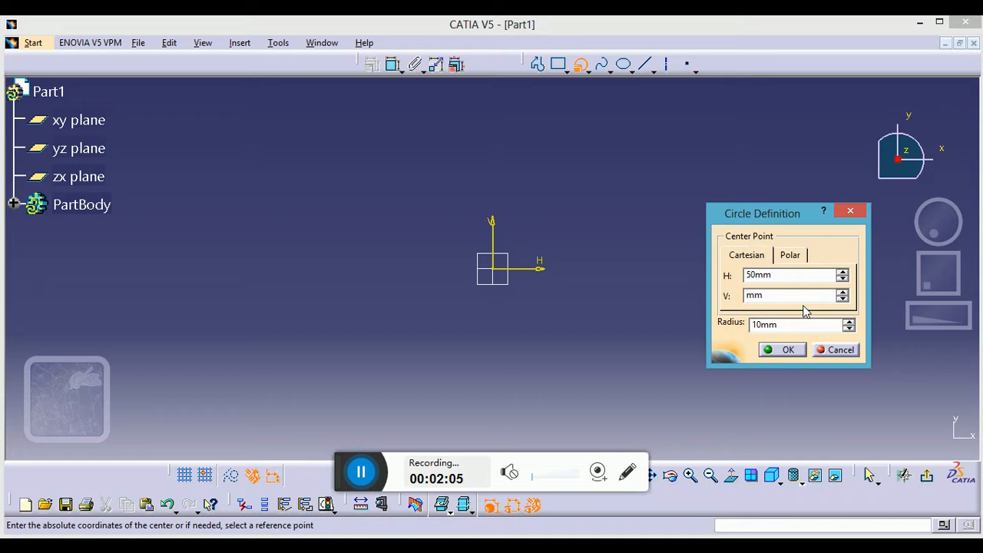
click(787, 350)
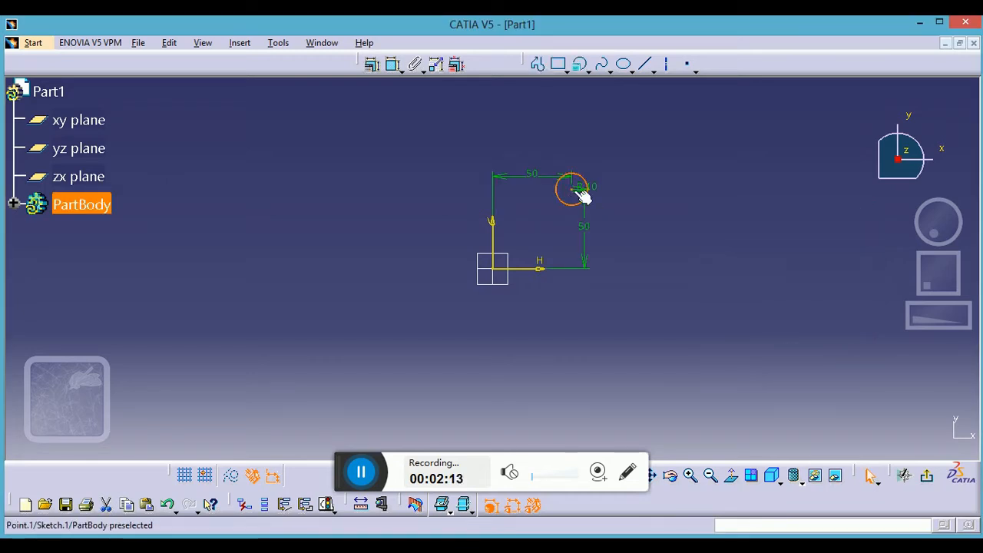
Open the circle's definition to review its centre coordinates and radius, and close it.
click(586, 204)
double_click(586, 203)
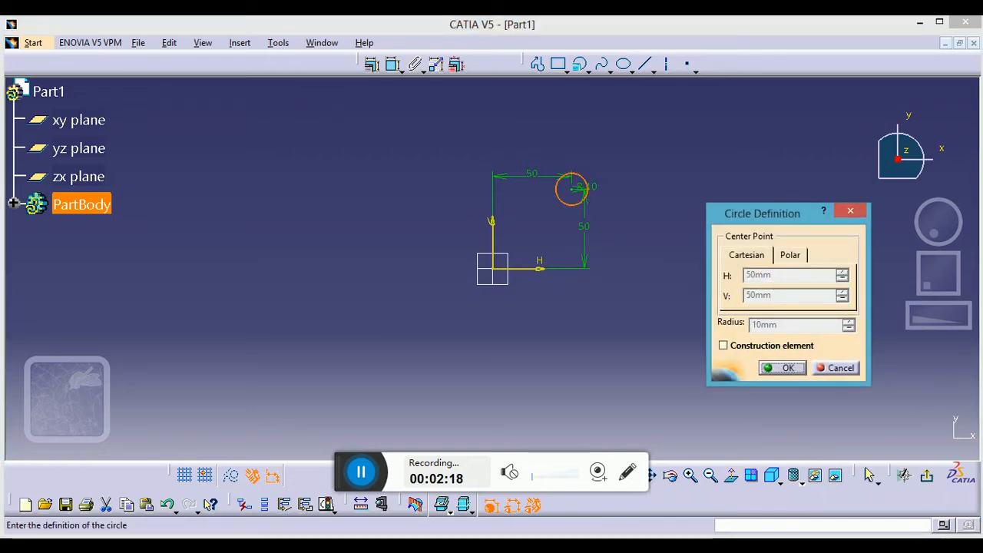
click(579, 197)
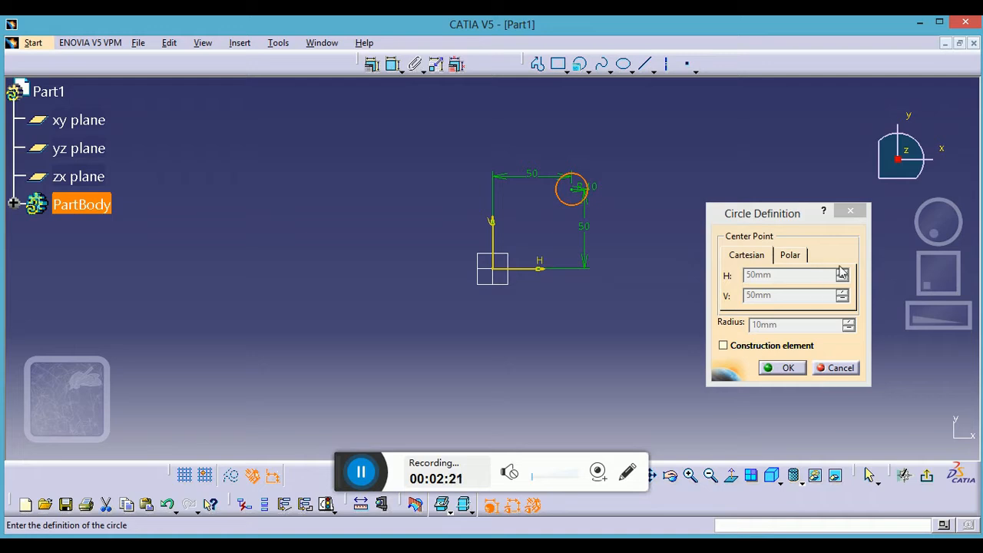
click(838, 367)
click(801, 369)
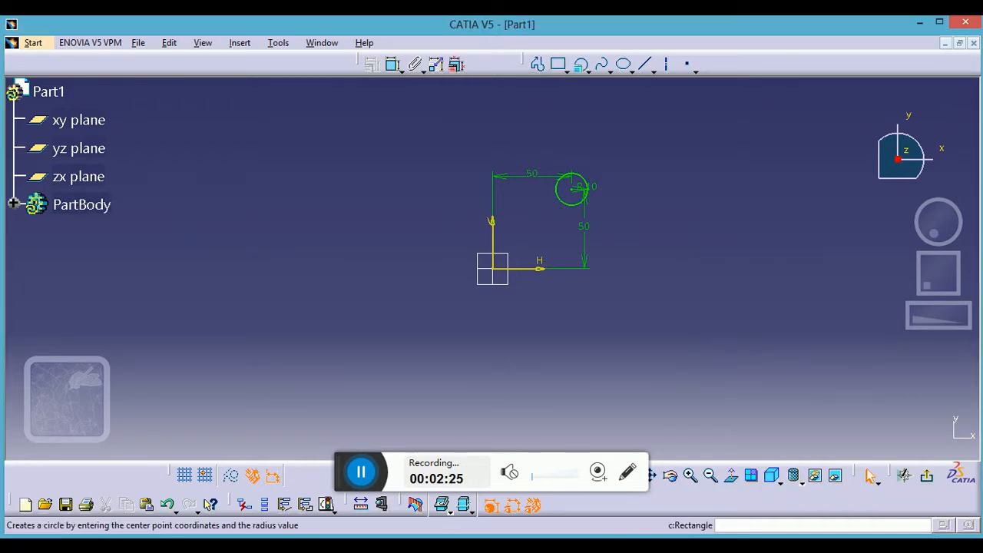
Create a second circle using coordinates at H -50 mm, V 50 mm with a 10 mm radius, and undo both circles.
click(581, 66)
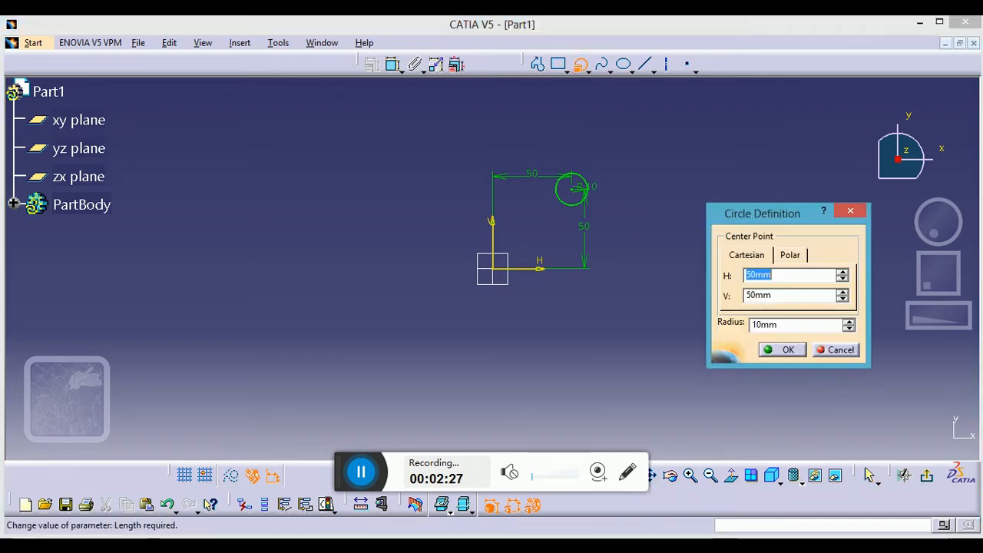
click(747, 275)
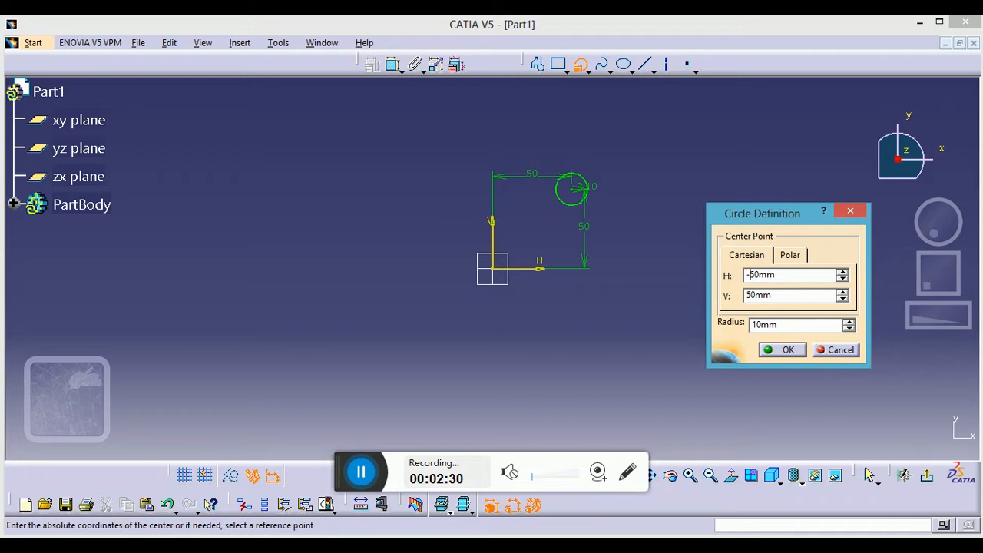
click(785, 351)
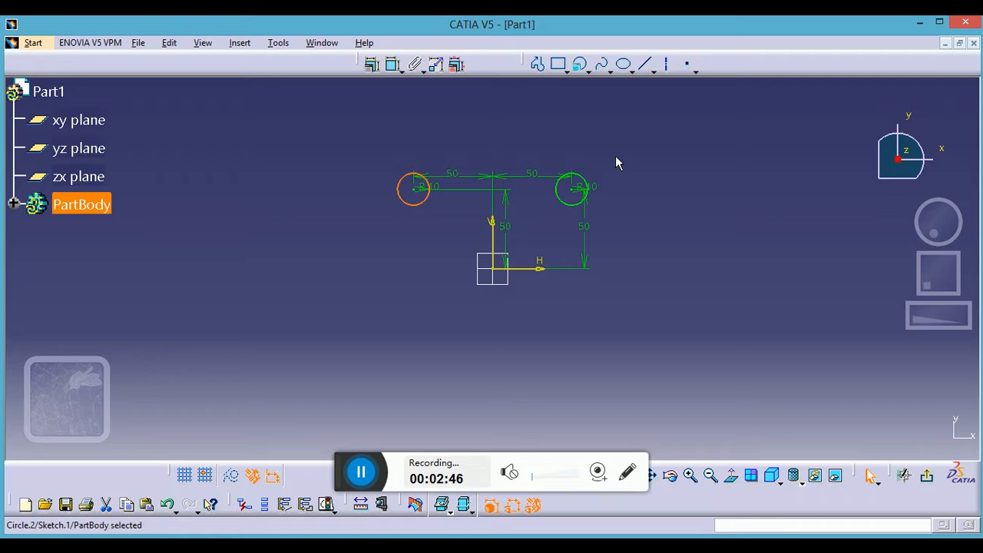
key(ctrl+z)
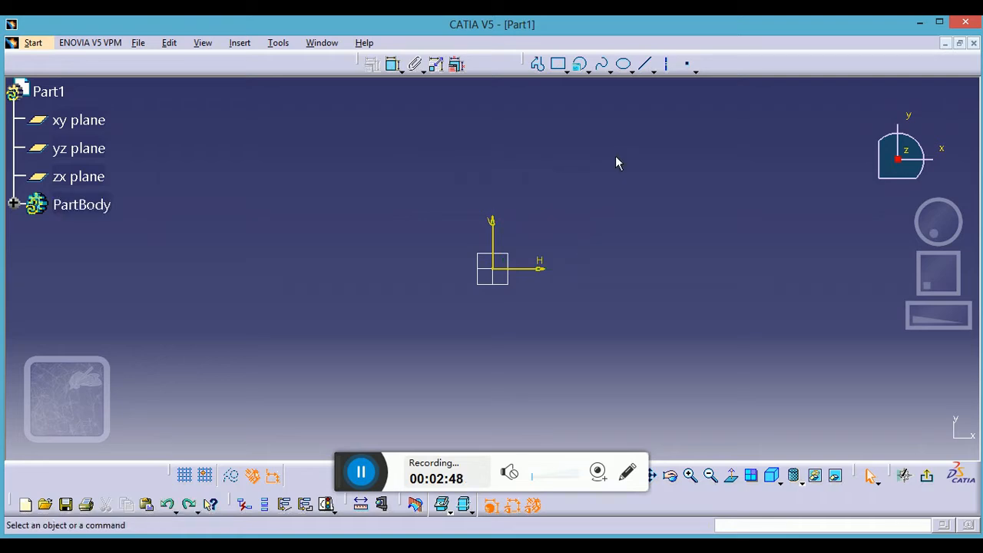
Sketch three separate slanted lines around the origin, one on each side and one below, with open gaps between their ends.
click(592, 69)
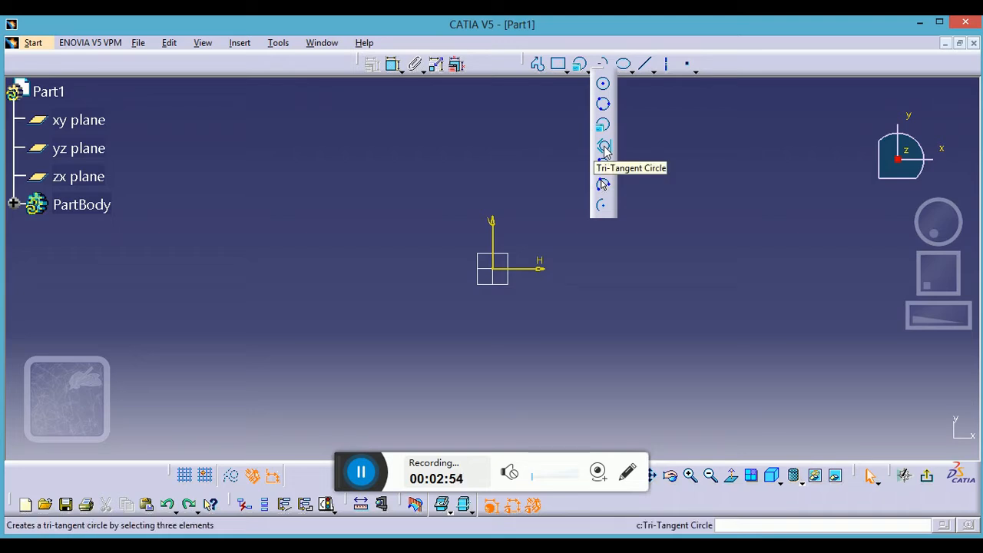
click(645, 63)
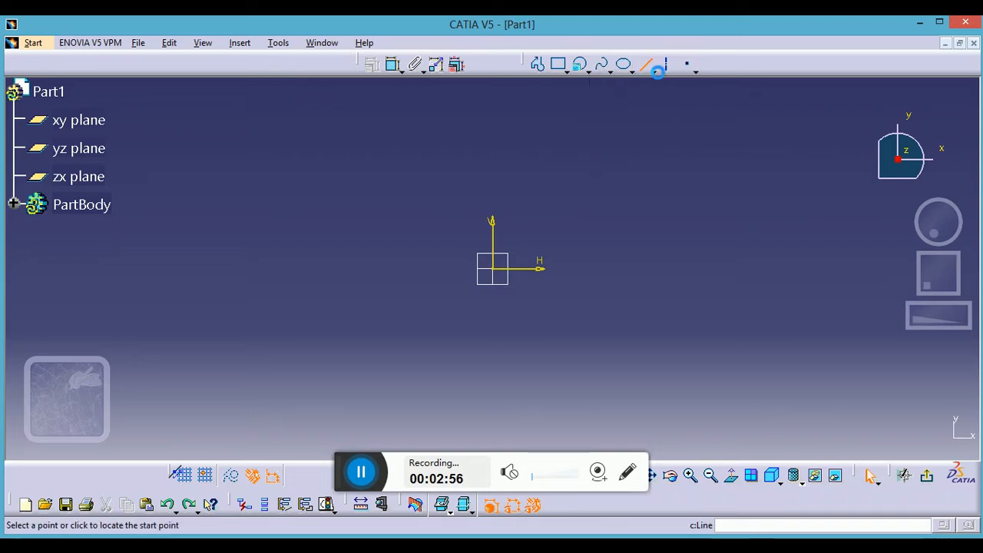
click(316, 156)
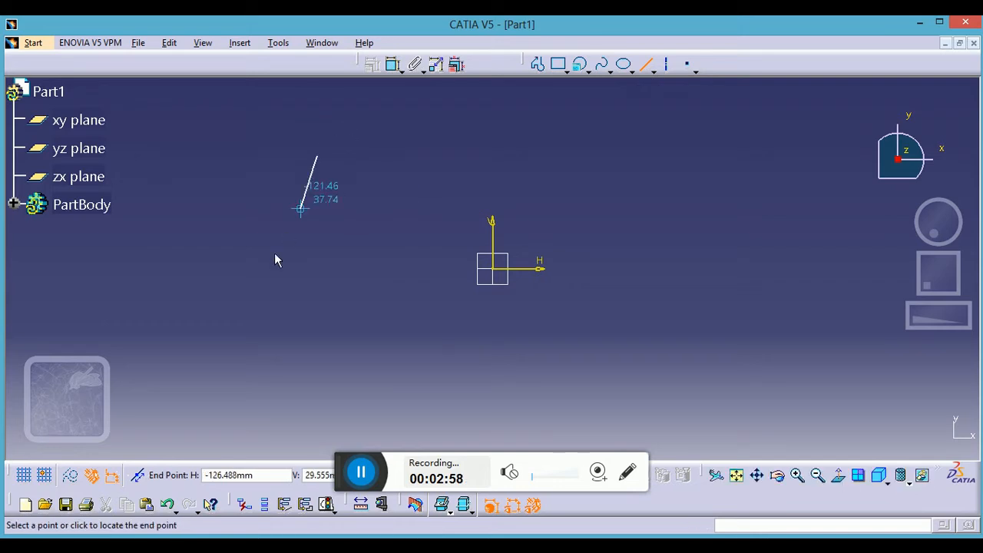
click(236, 301)
click(644, 65)
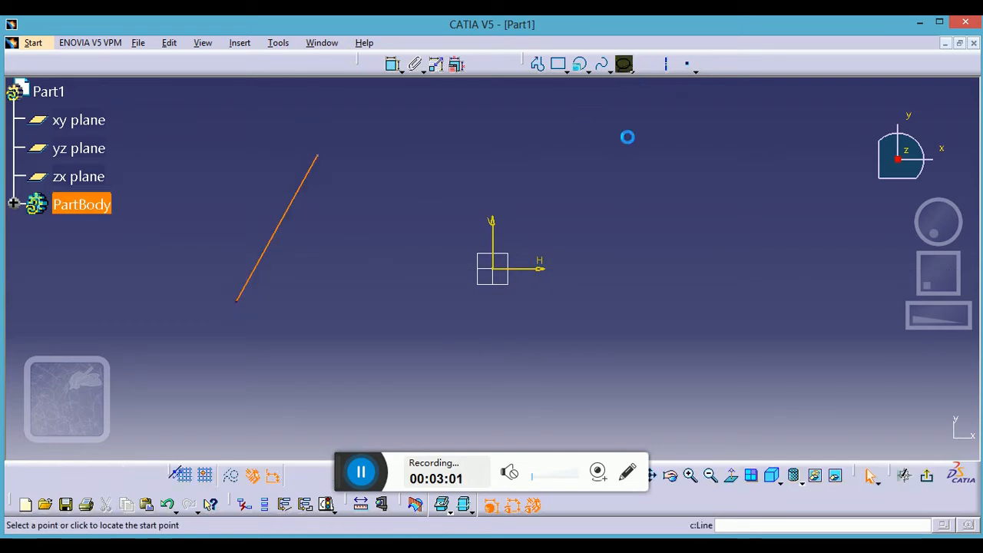
click(411, 144)
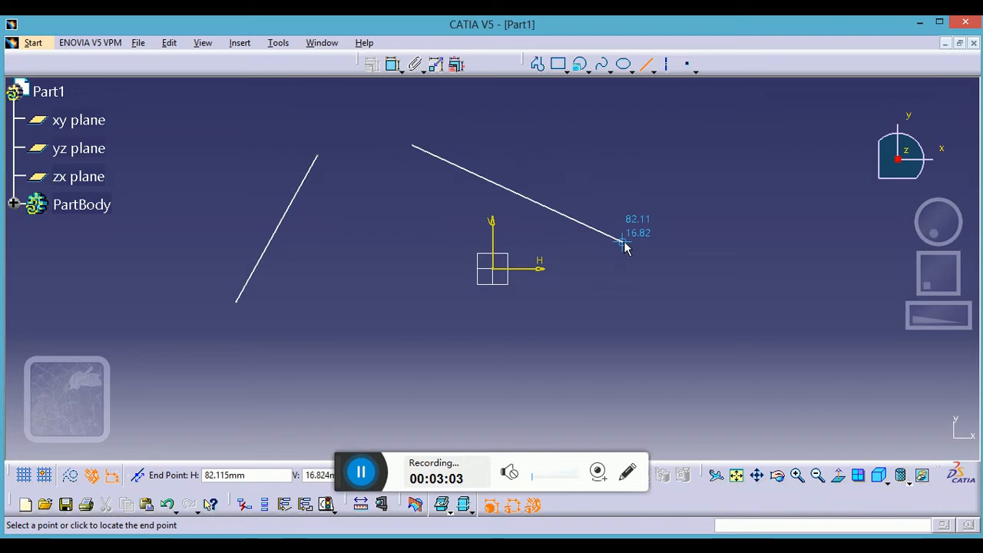
click(621, 241)
click(647, 66)
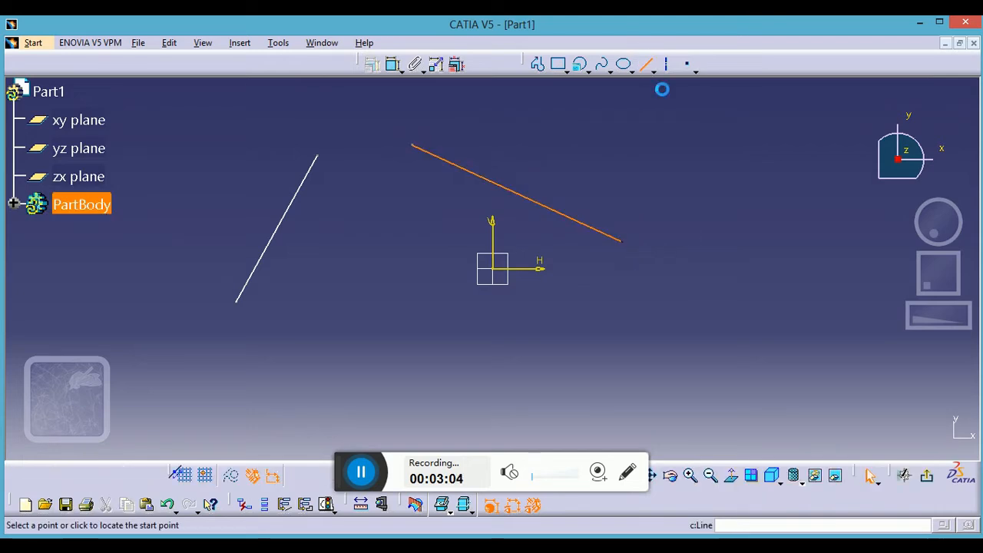
click(328, 381)
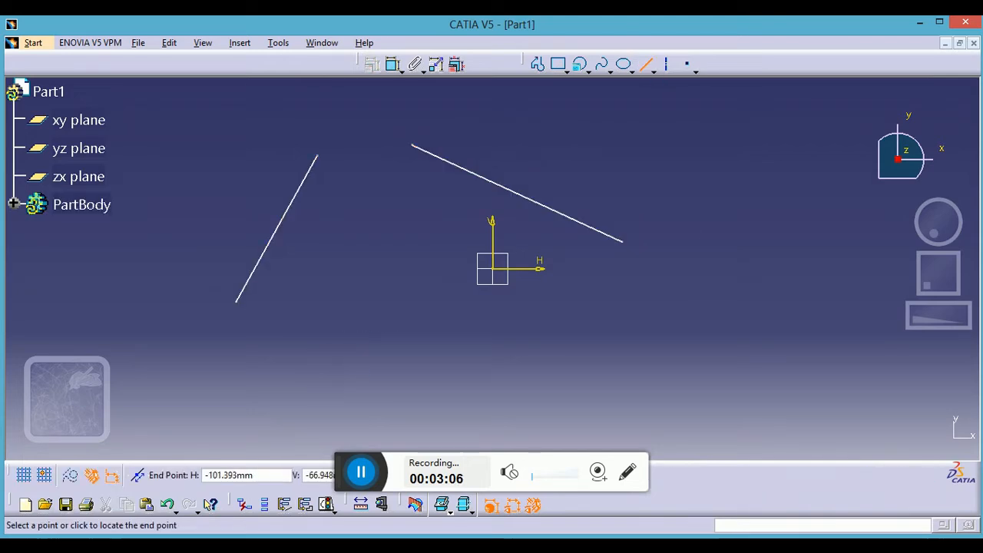
click(572, 315)
click(693, 184)
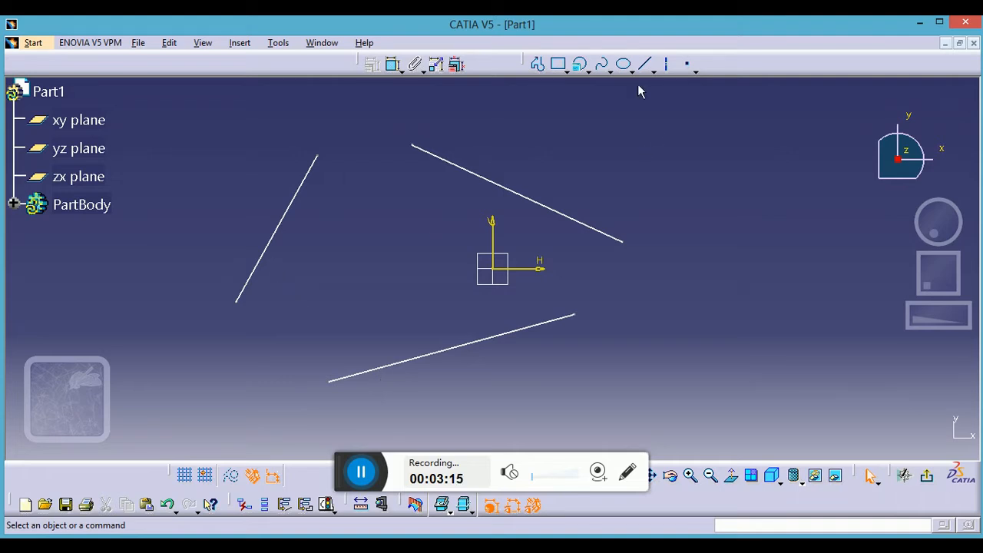
Create a tri-tangent circle touching the three sketched lines.
click(591, 74)
click(603, 149)
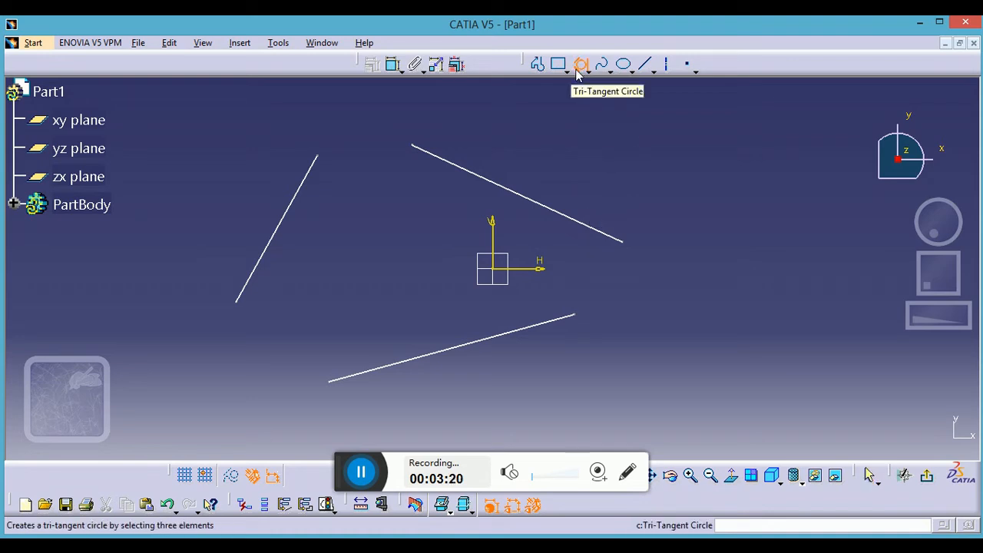
click(278, 228)
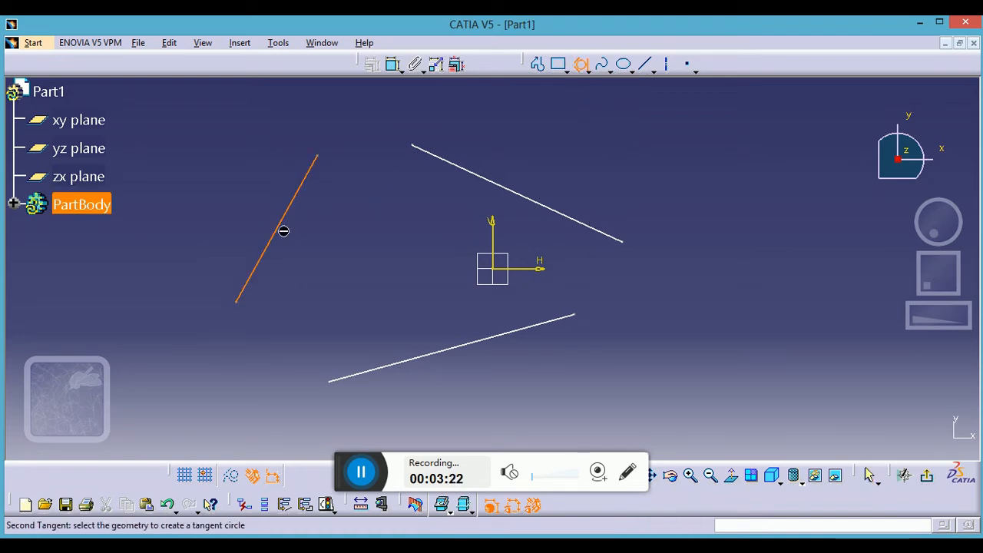
click(483, 179)
click(500, 342)
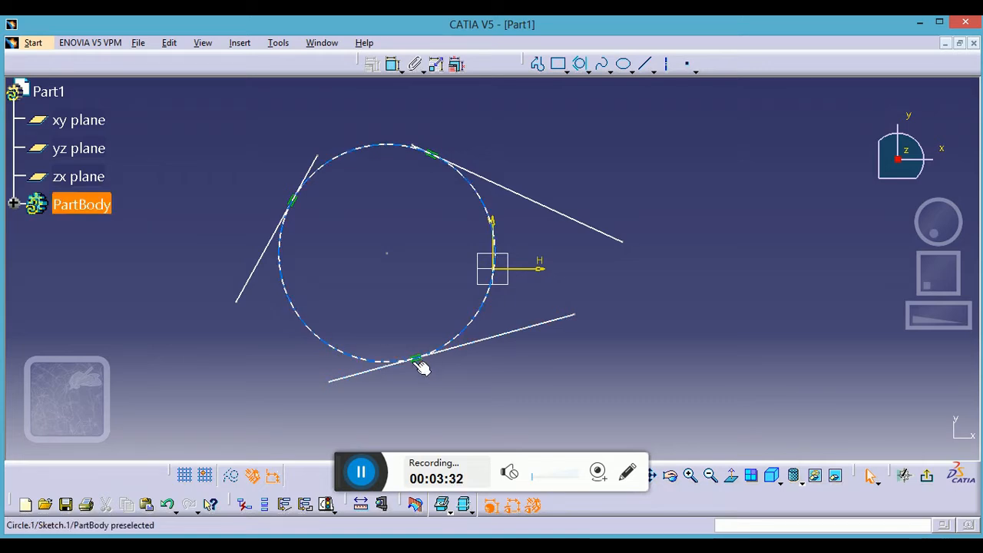
Shift the lower line away from the origin to enlarge the tangent circle, and undo the move, the circle and the lines.
drag(486, 346, 471, 361)
click(719, 199)
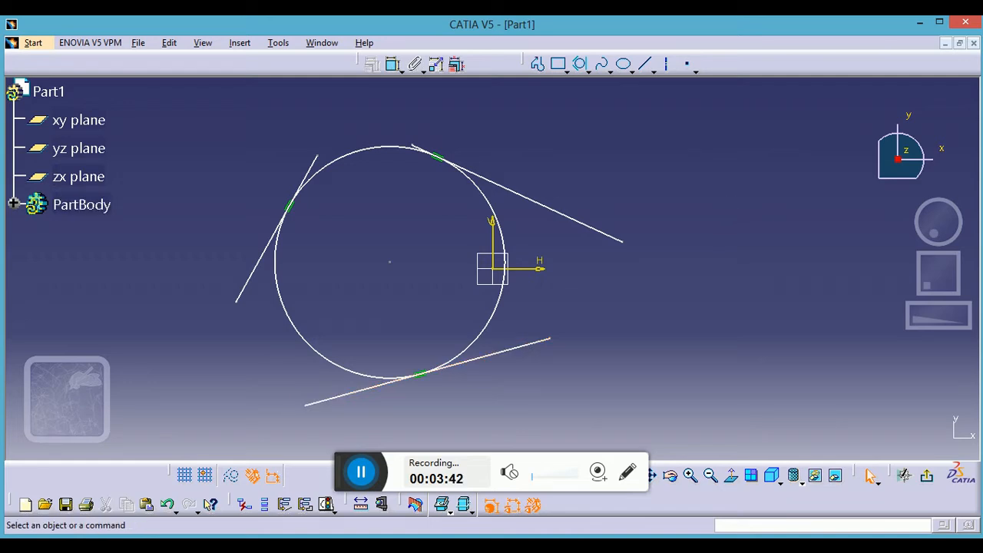
key(ctrl+z)
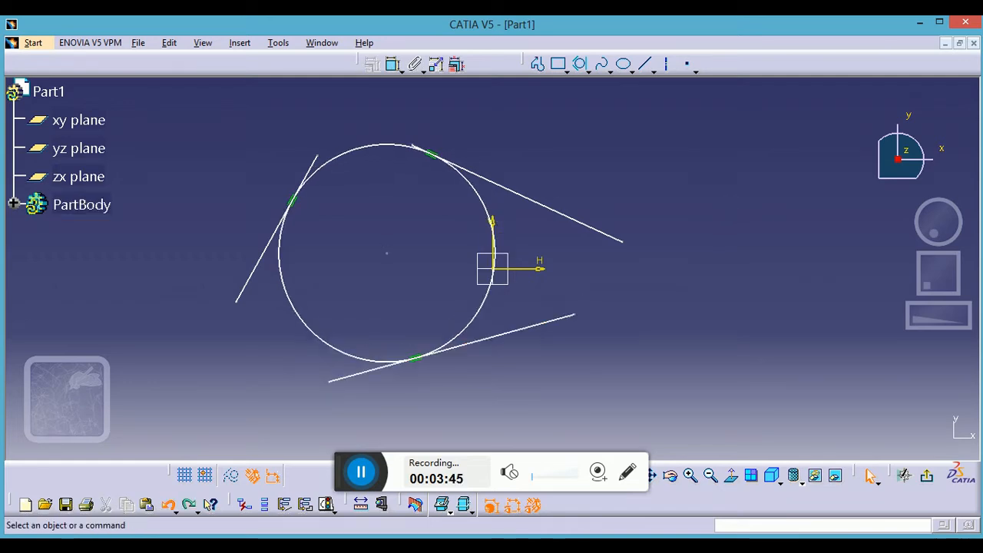
key(ctrl+z)
key(ctrl+z)
key(ctrl+z)
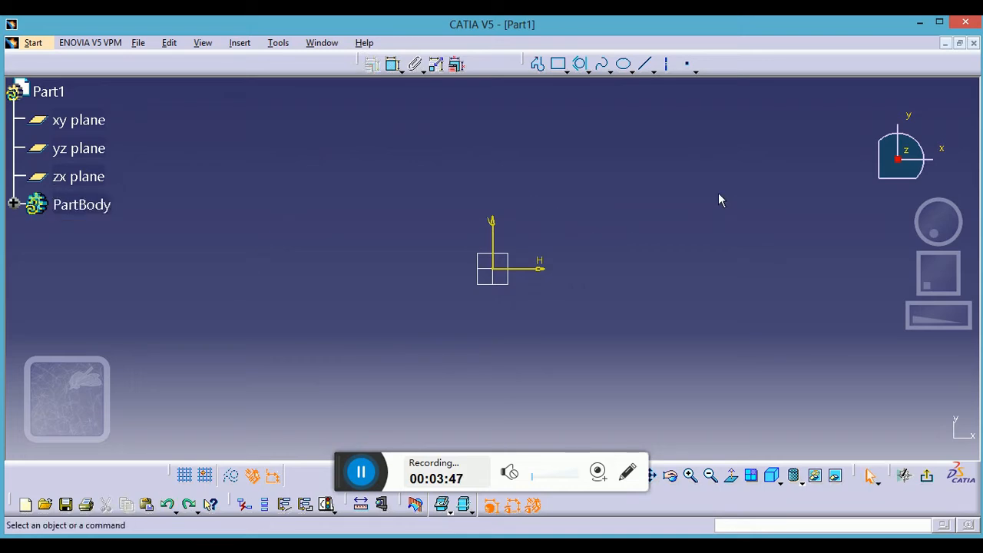
Sketch a downward-bulging three-point arc left of the origin, ending at about H -19 mm, V 33 mm.
click(597, 67)
click(589, 73)
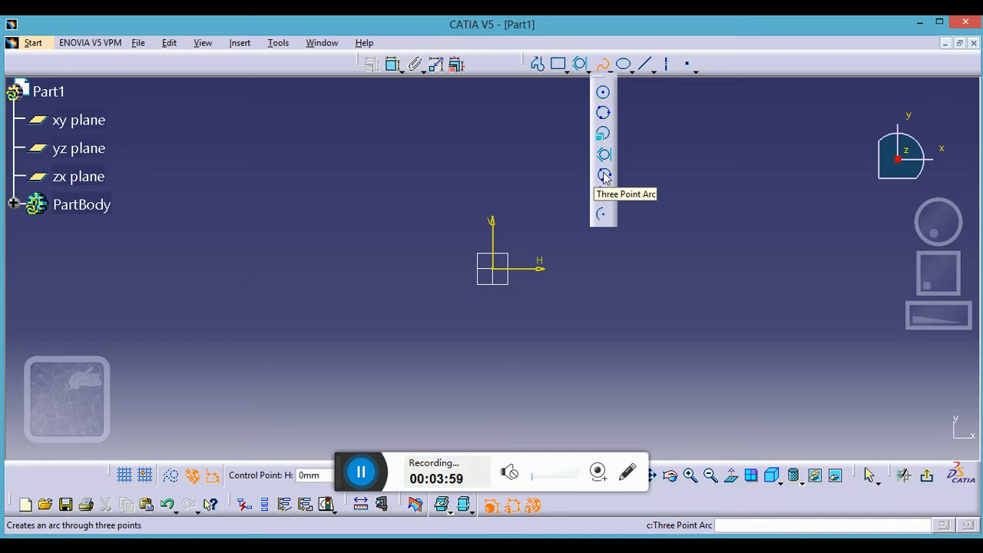
click(604, 176)
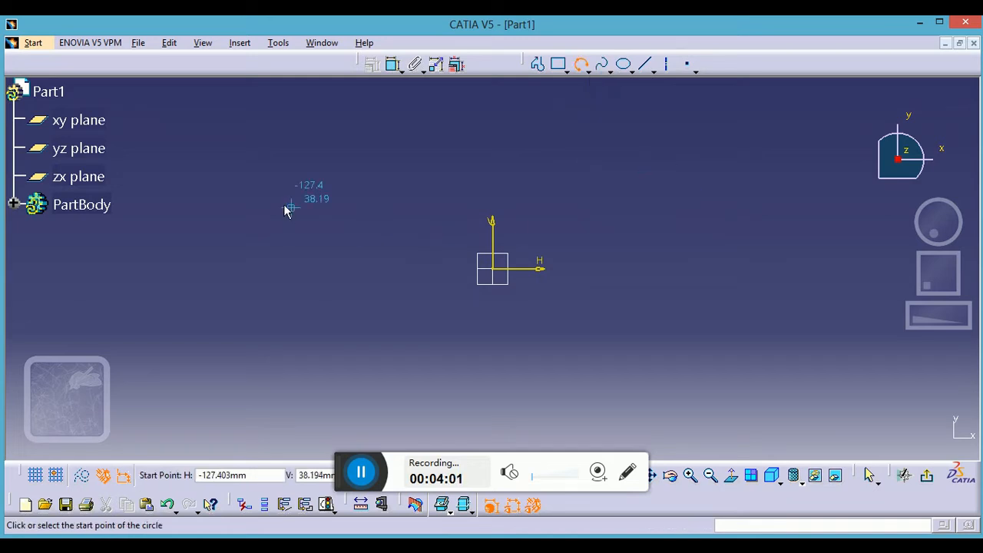
click(261, 214)
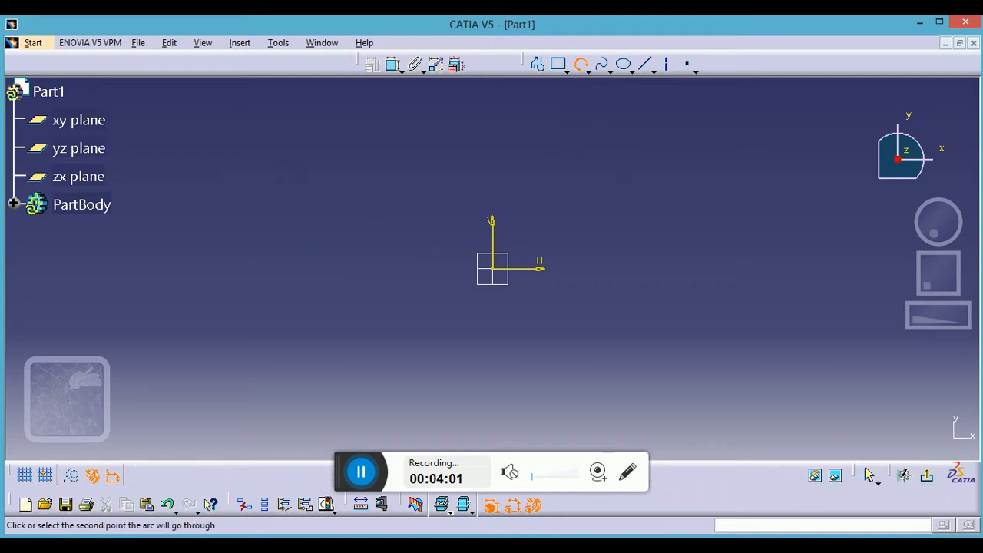
click(435, 256)
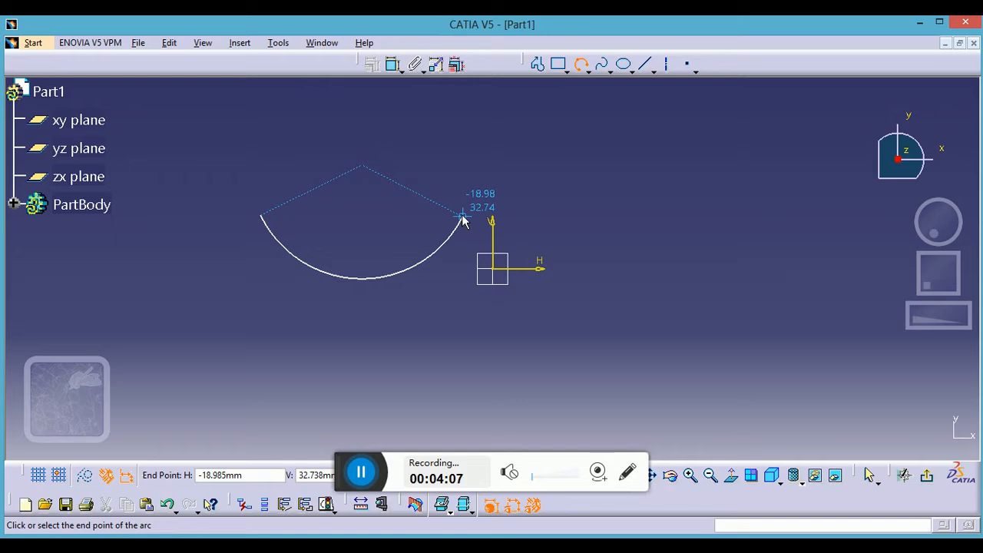
click(461, 218)
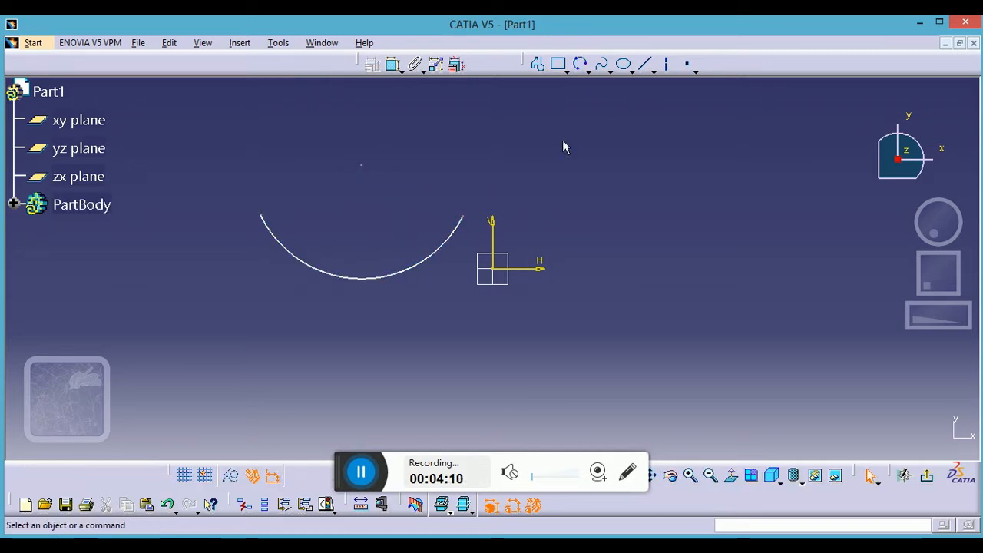
Sketch a second three-point arc, bulging upward, right of the origin, and undo both arcs.
click(579, 64)
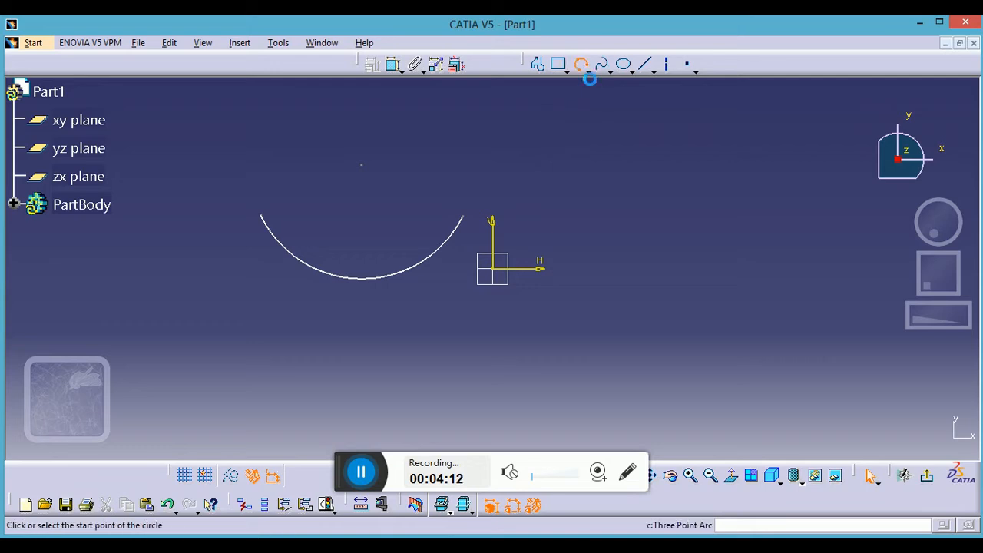
click(684, 284)
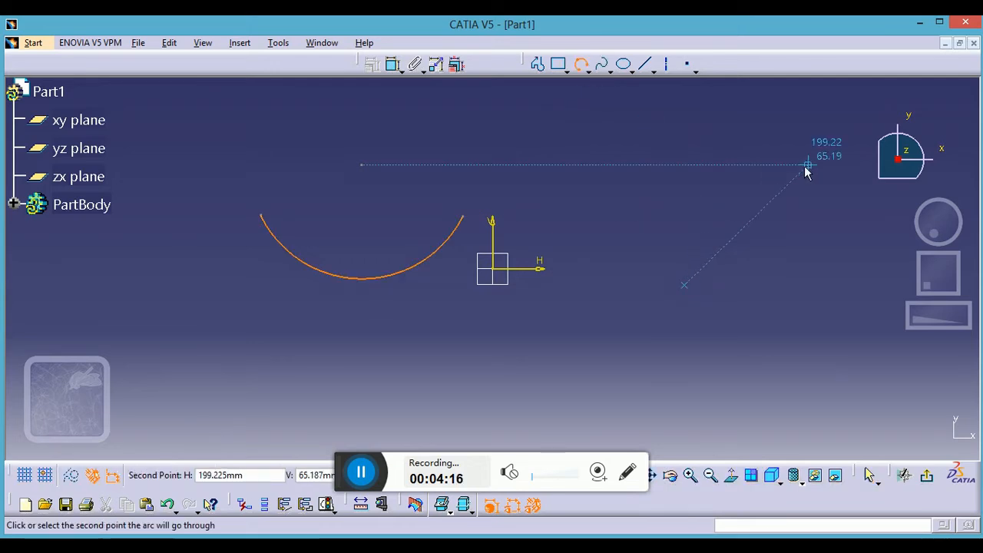
click(786, 232)
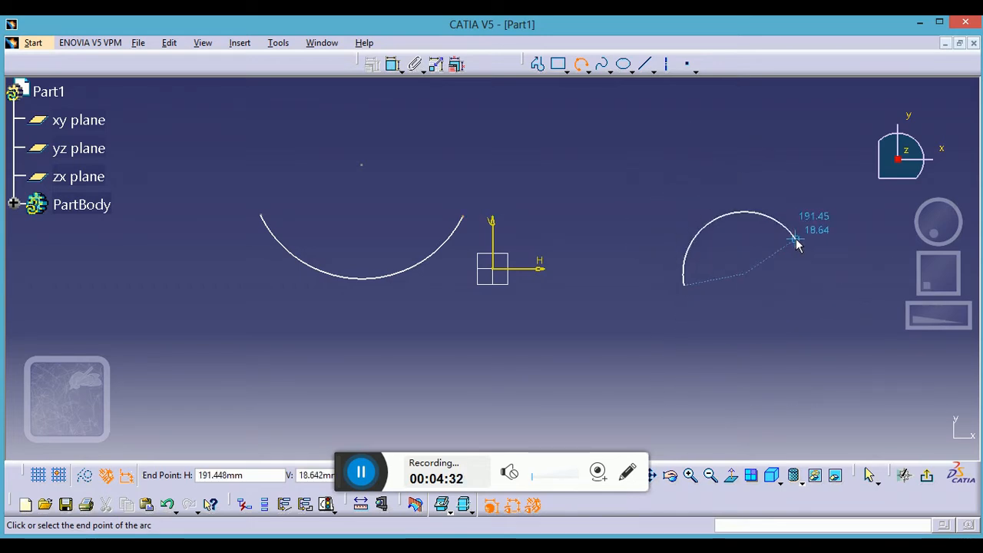
click(797, 244)
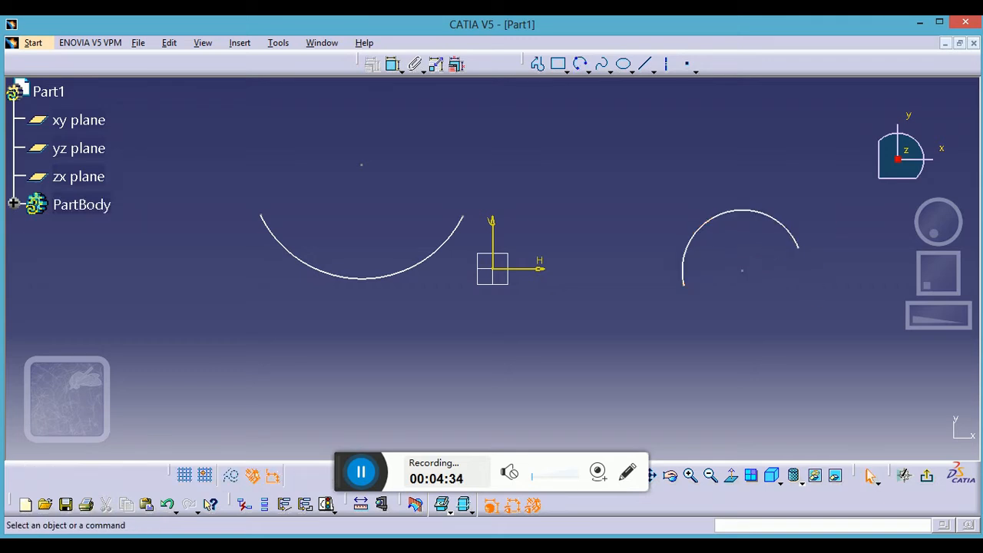
key(ctrl+z)
key(ctrl+z)
key(ctrl+z)
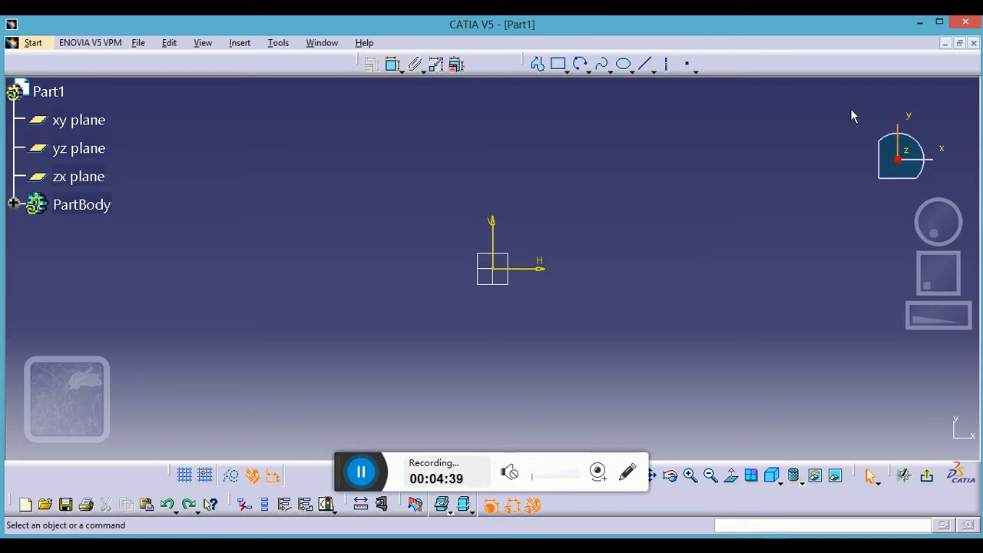
Sketch a Three Point Arc Starting With Limits left of the origin, starting at about H -135 mm, V -9 mm and bulging upward.
click(590, 68)
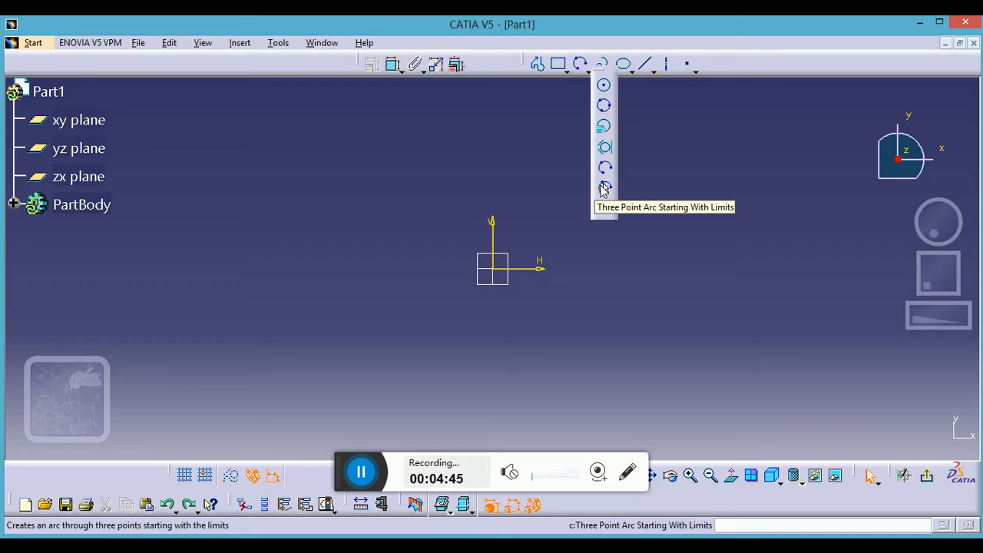
click(603, 188)
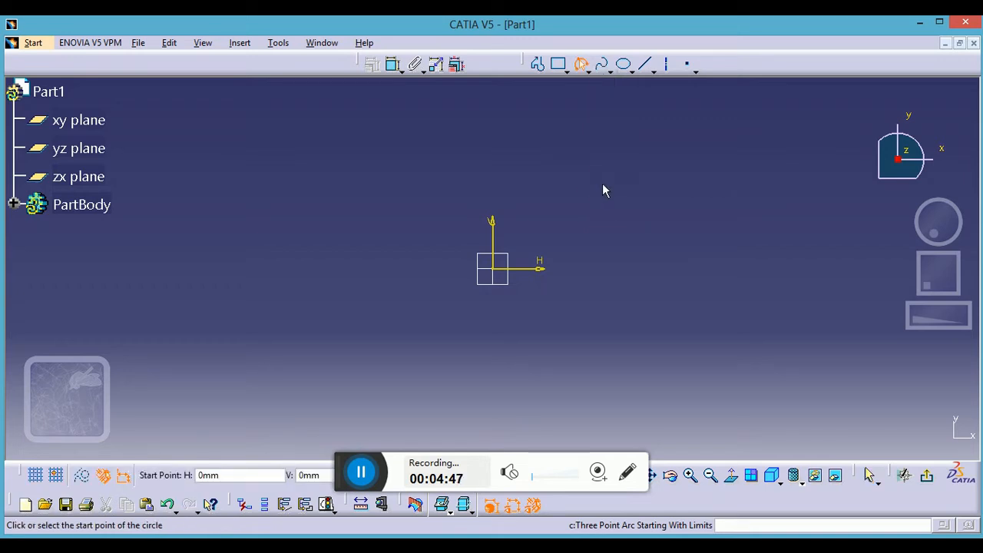
click(278, 283)
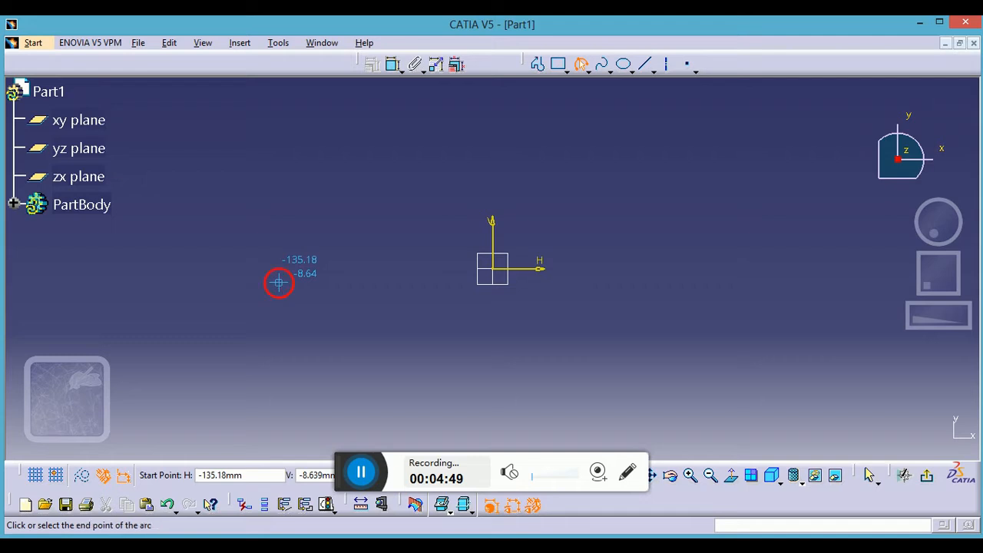
click(449, 188)
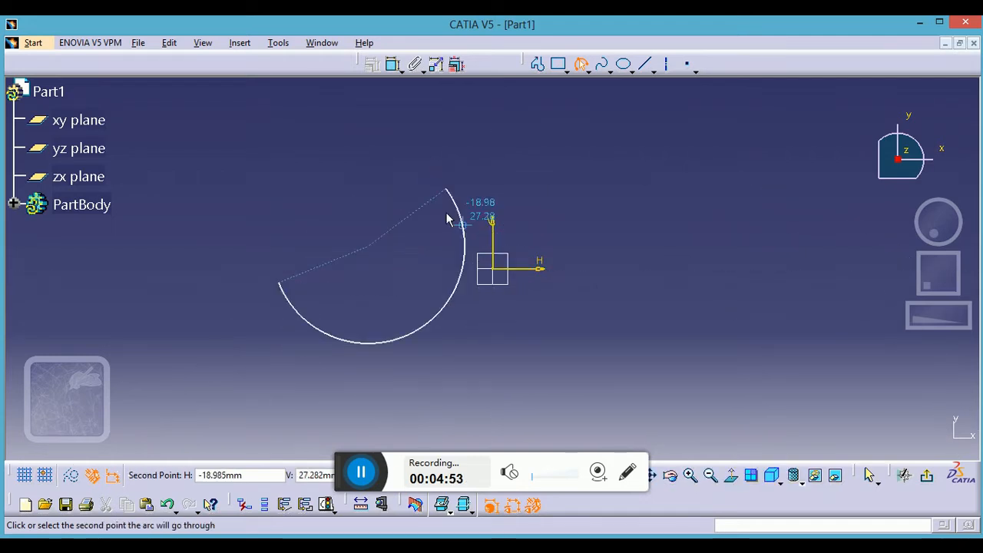
click(350, 209)
click(486, 172)
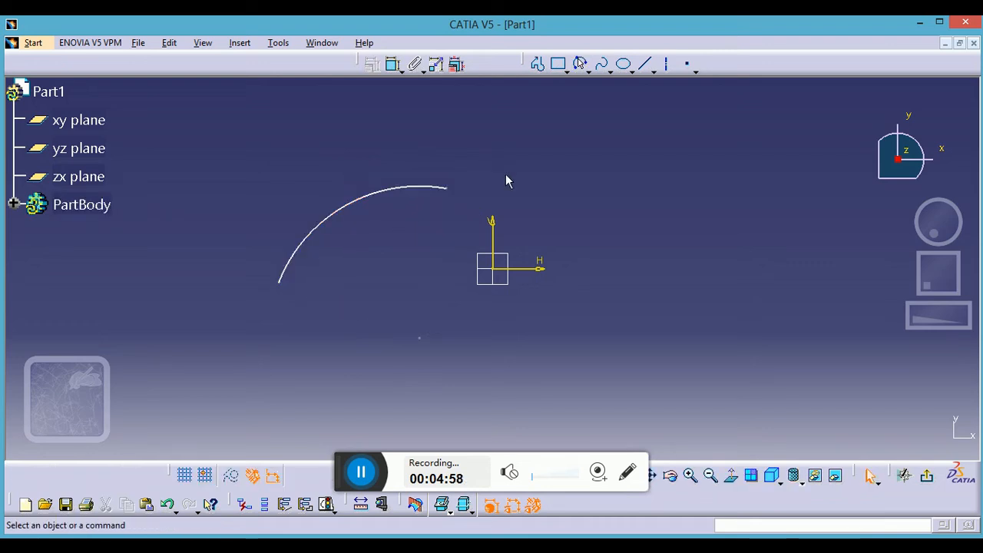
click(606, 471)
click(646, 505)
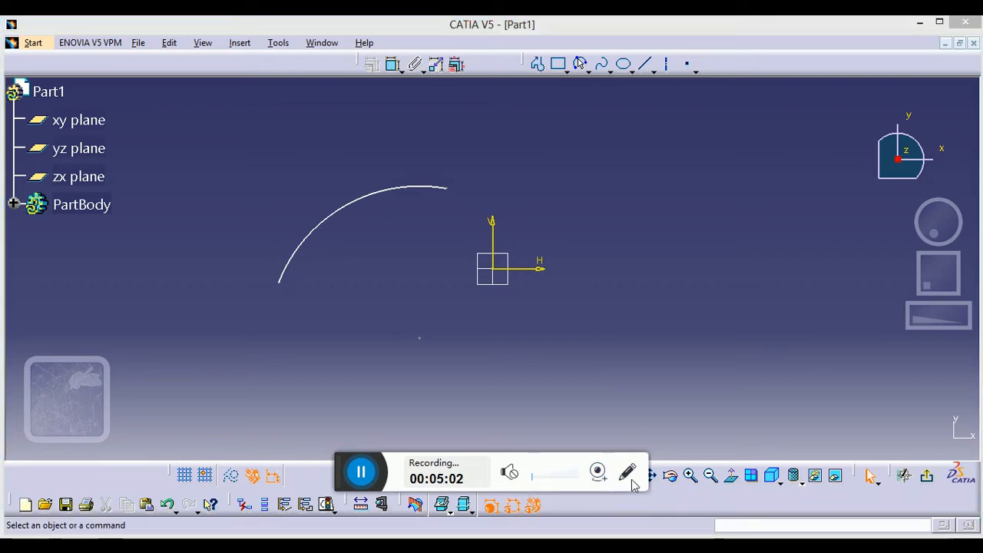
click(628, 474)
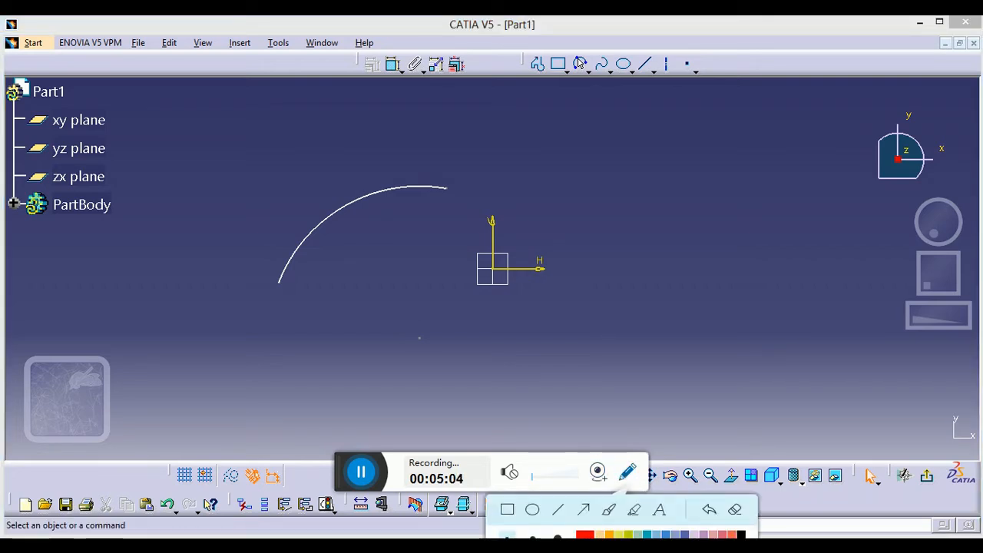
click(585, 536)
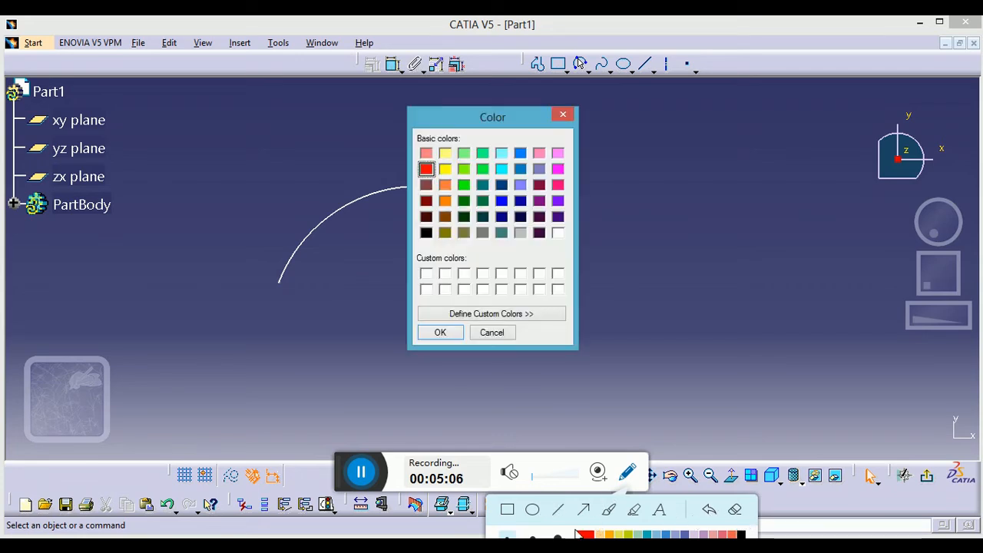
click(429, 334)
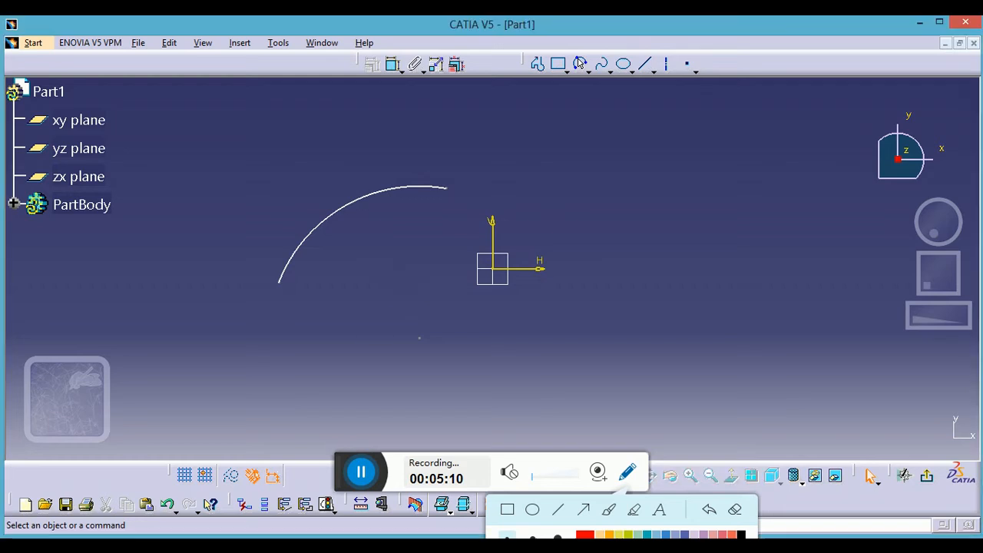
click(608, 509)
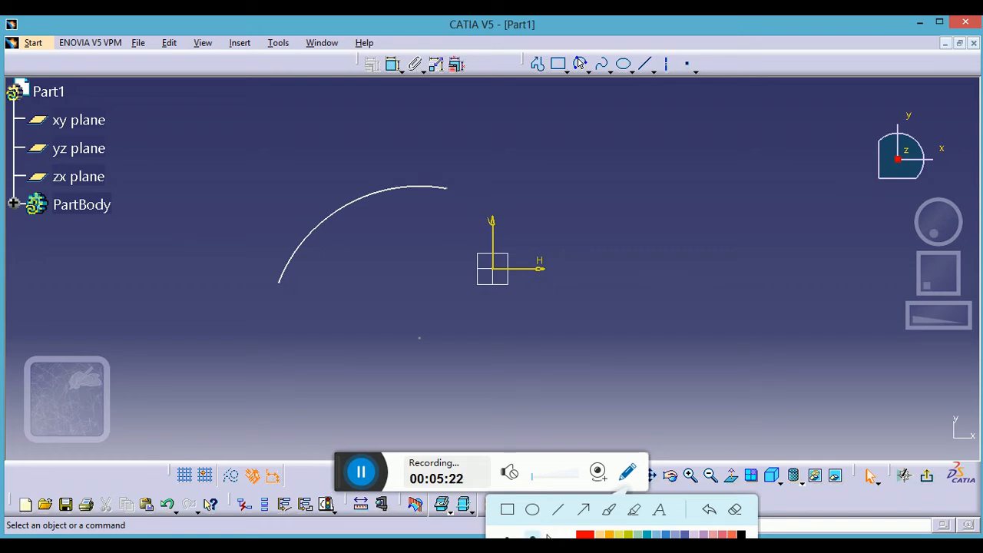
click(633, 509)
drag(390, 261, 395, 315)
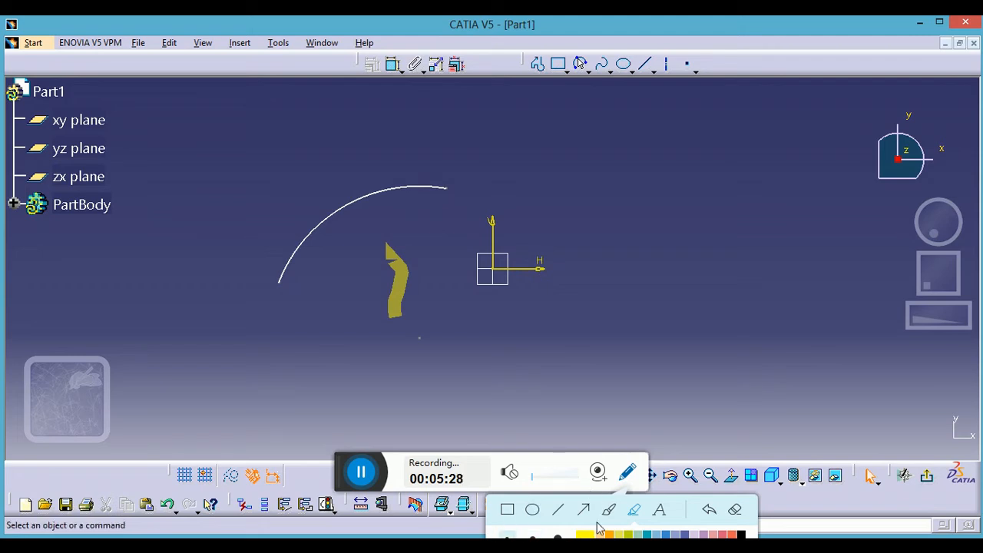
click(707, 516)
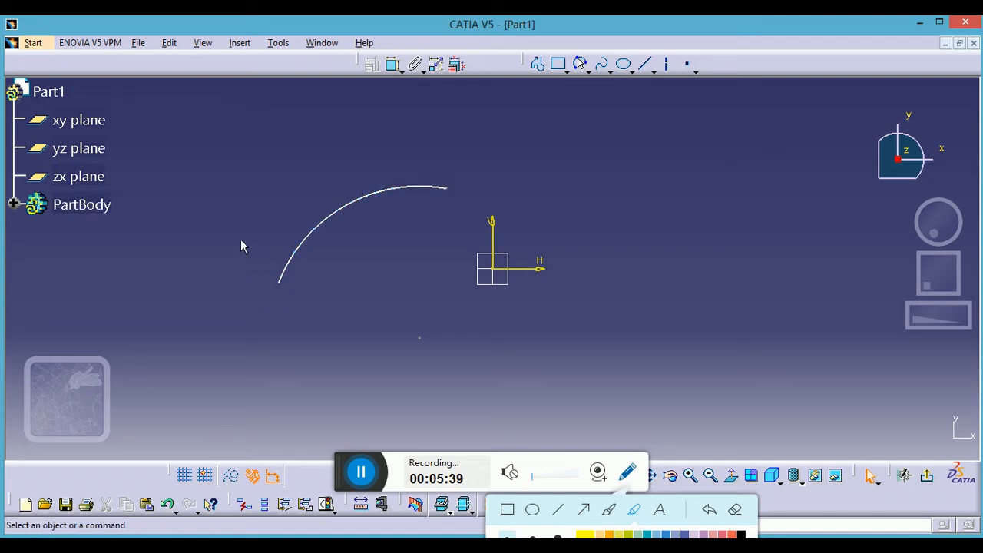
drag(280, 294, 305, 351)
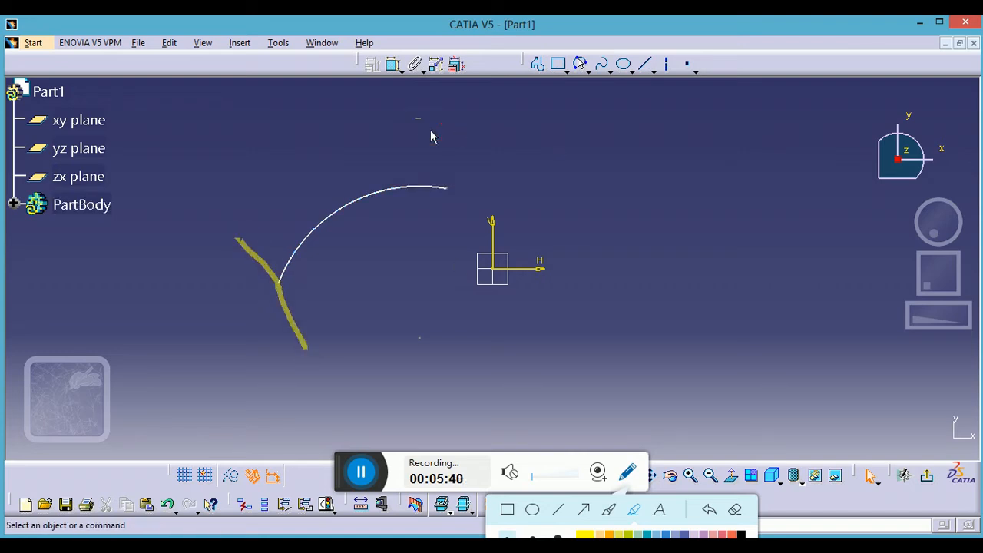
mouse_move(416, 117)
mouse_down()
mouse_move(465, 223)
mouse_move(466, 308)
mouse_up()
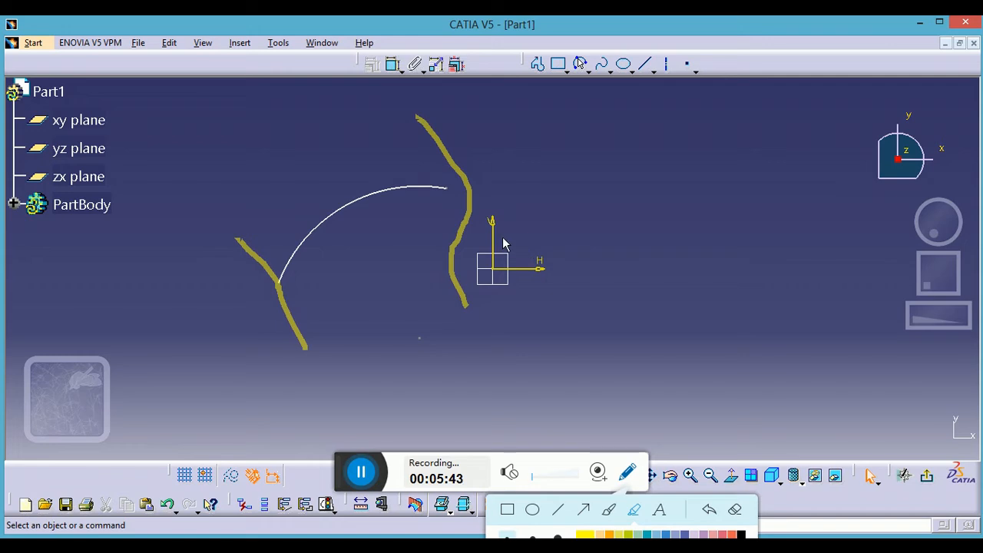
click(709, 508)
mouse_move(392, 117)
mouse_down()
mouse_move(451, 237)
mouse_move(461, 285)
mouse_up()
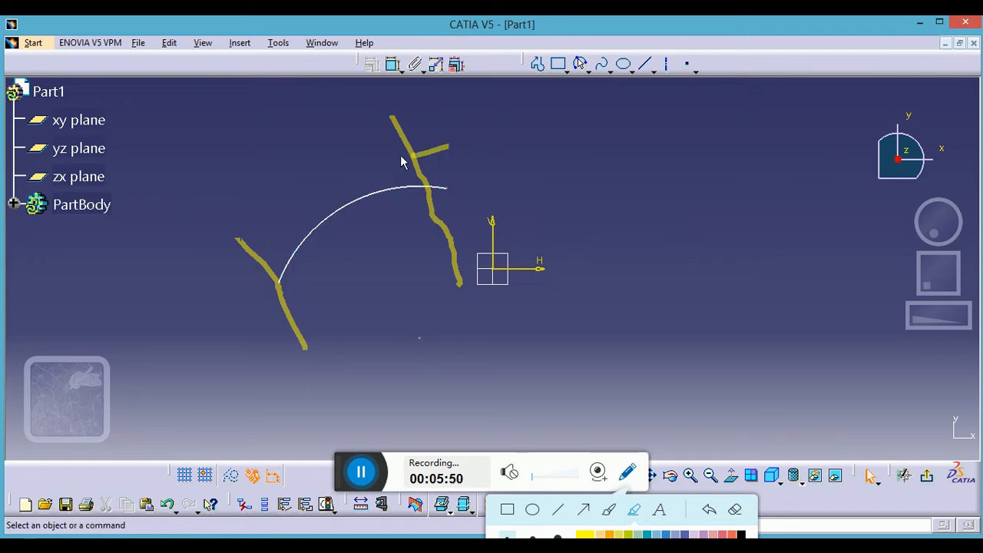
drag(370, 183, 171, 293)
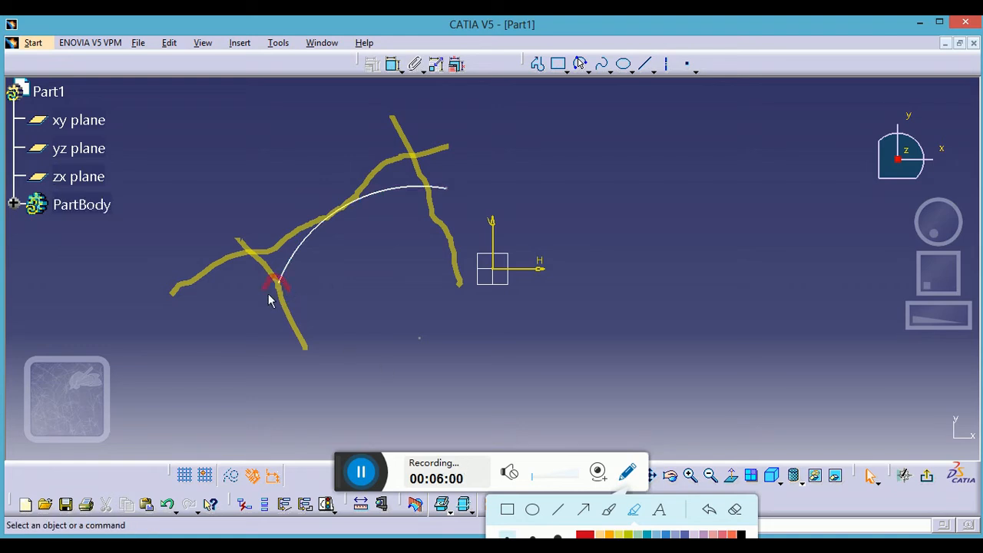
mouse_move(445, 186)
mouse_down()
mouse_move(412, 217)
mouse_move(448, 186)
mouse_move(428, 190)
mouse_up()
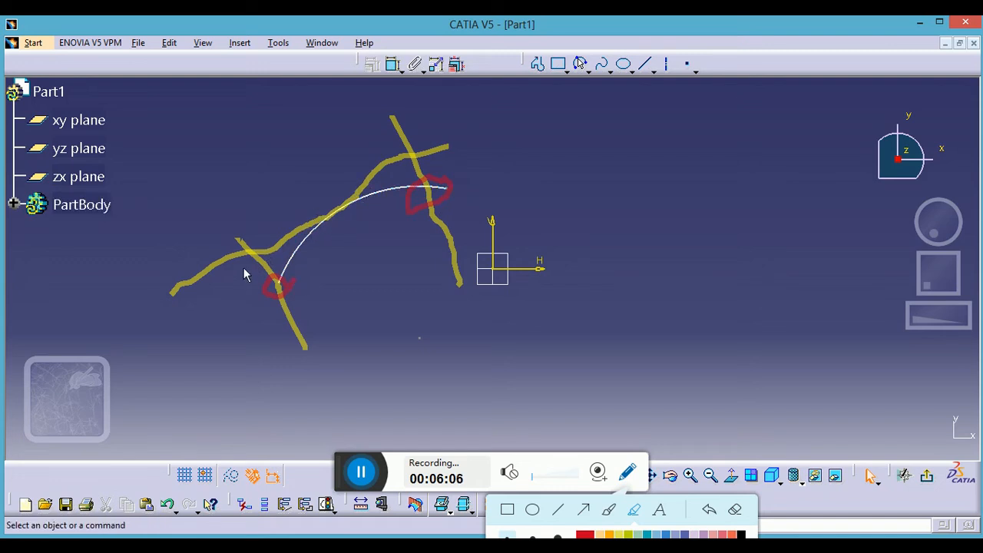
mouse_move(246, 270)
mouse_down()
mouse_move(299, 248)
mouse_move(463, 136)
mouse_up()
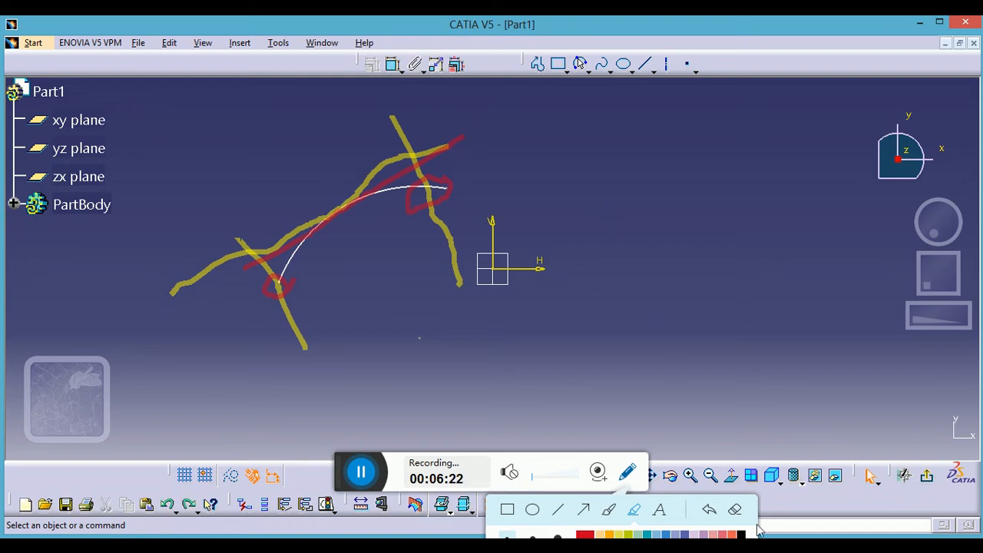
click(734, 508)
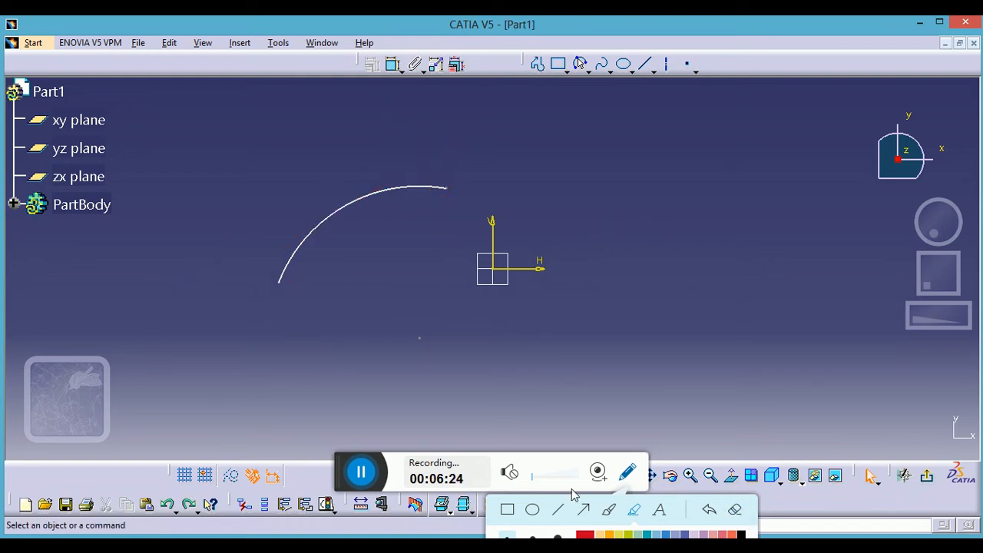
click(627, 471)
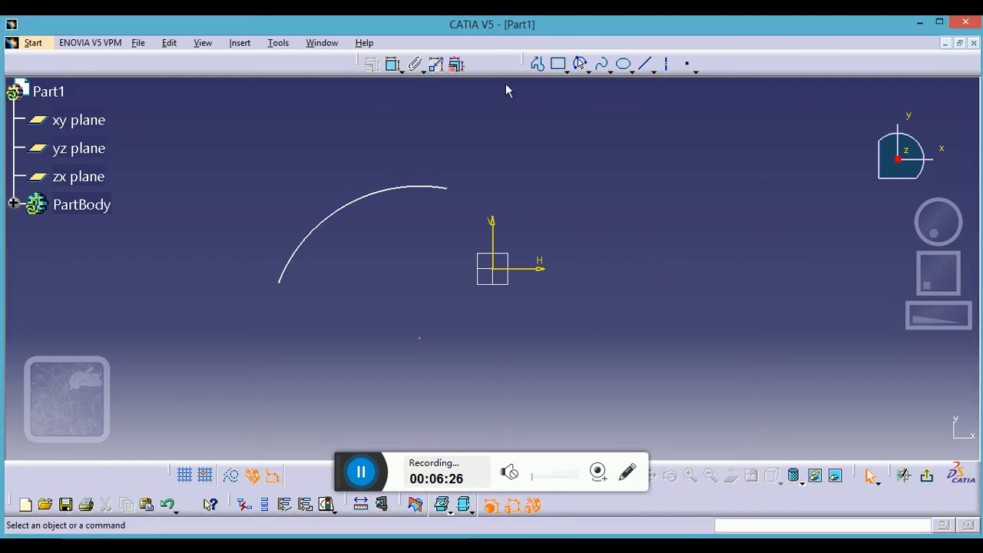
Begin and cancel a centre-based Arc right of the origin, and undo the three-point arc left of the origin.
click(609, 70)
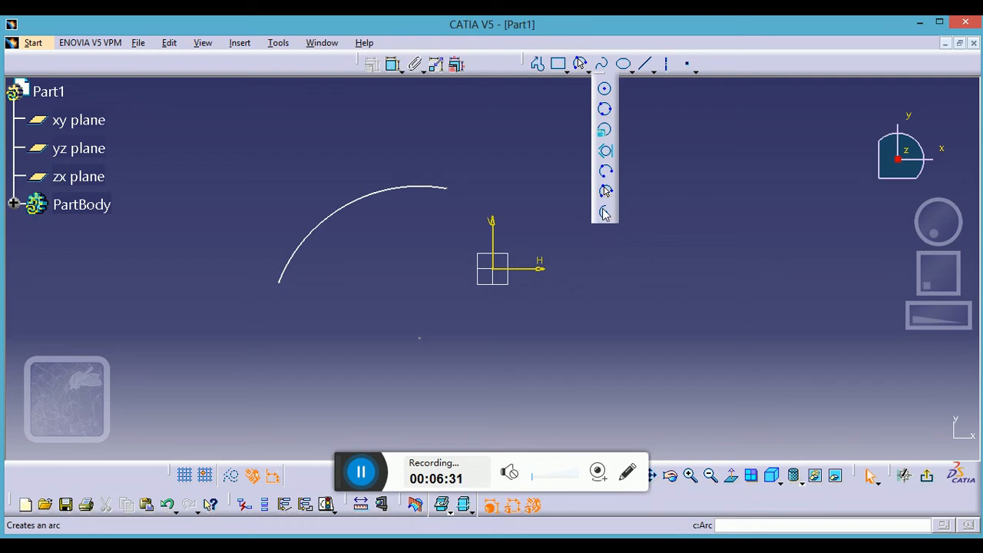
click(604, 214)
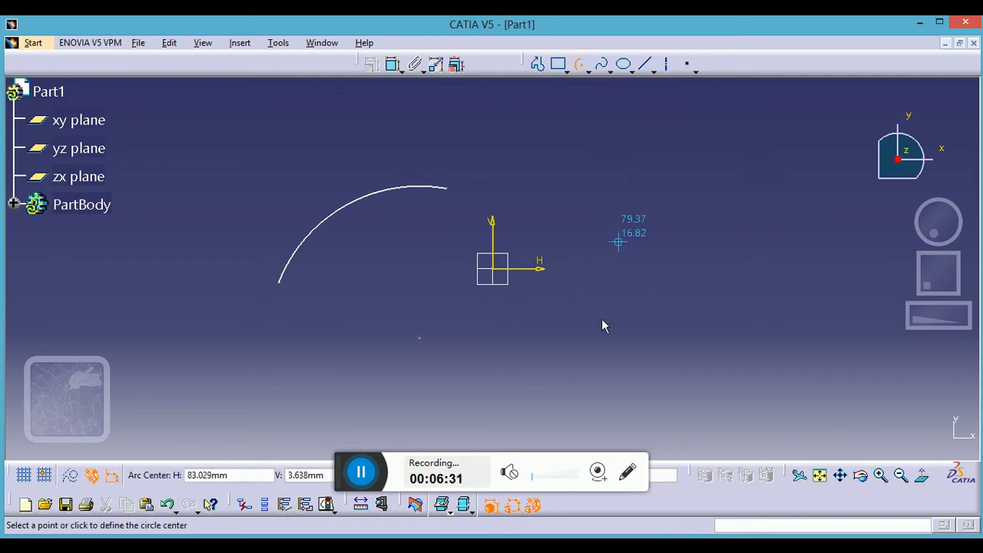
click(634, 261)
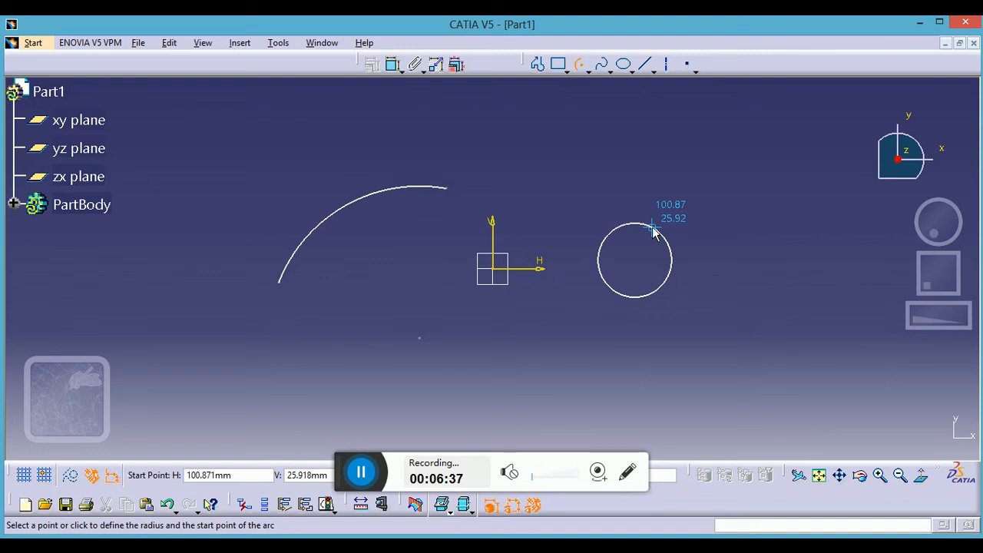
key(Escape)
key(ctrl+z)
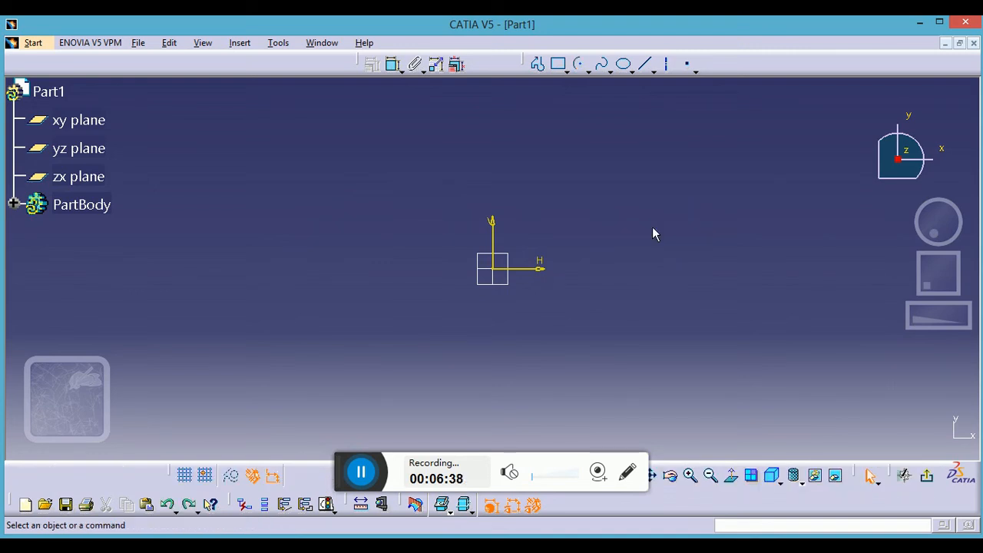
Sketch an Arc from its centre left of the origin, starting directly above the centre and ending at about H -147 mm, V 24 mm.
click(580, 64)
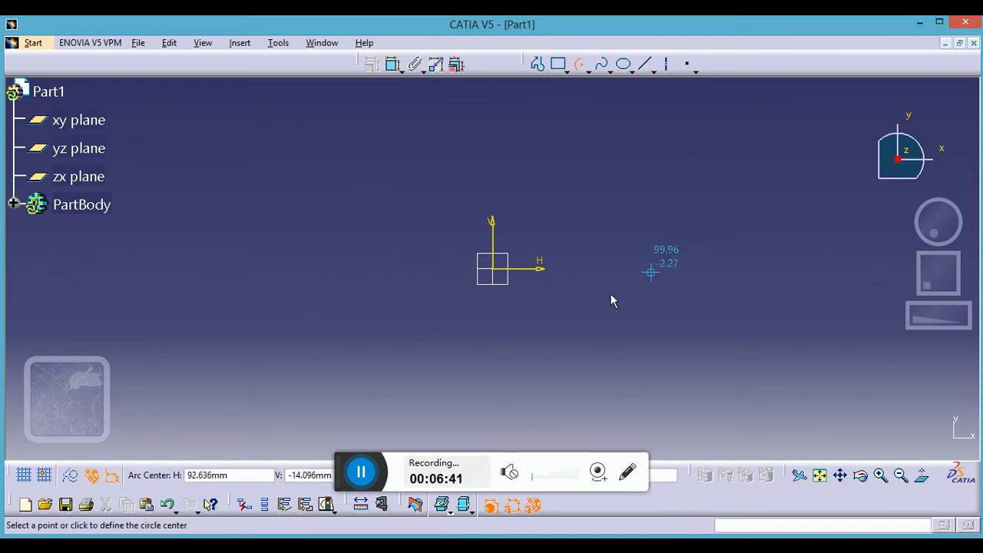
click(366, 252)
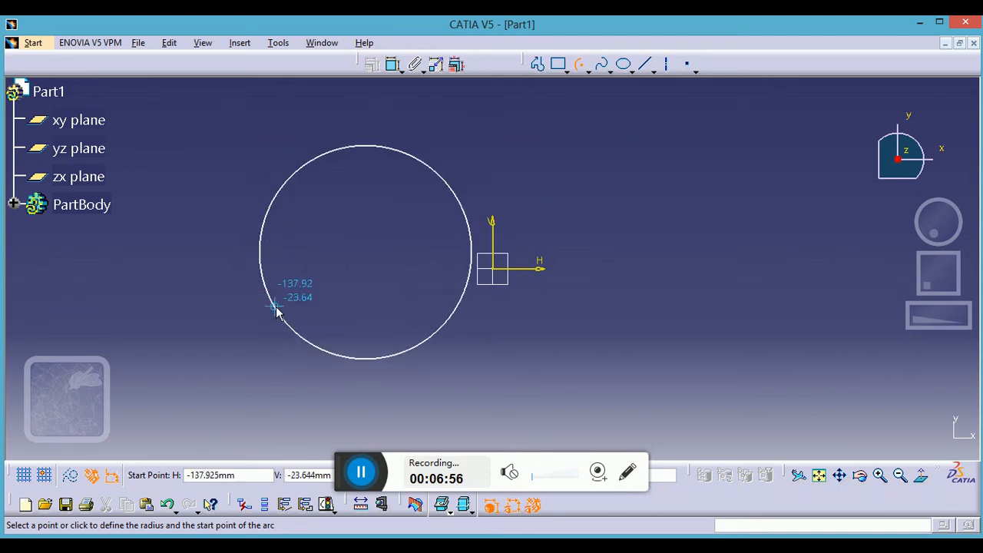
click(365, 145)
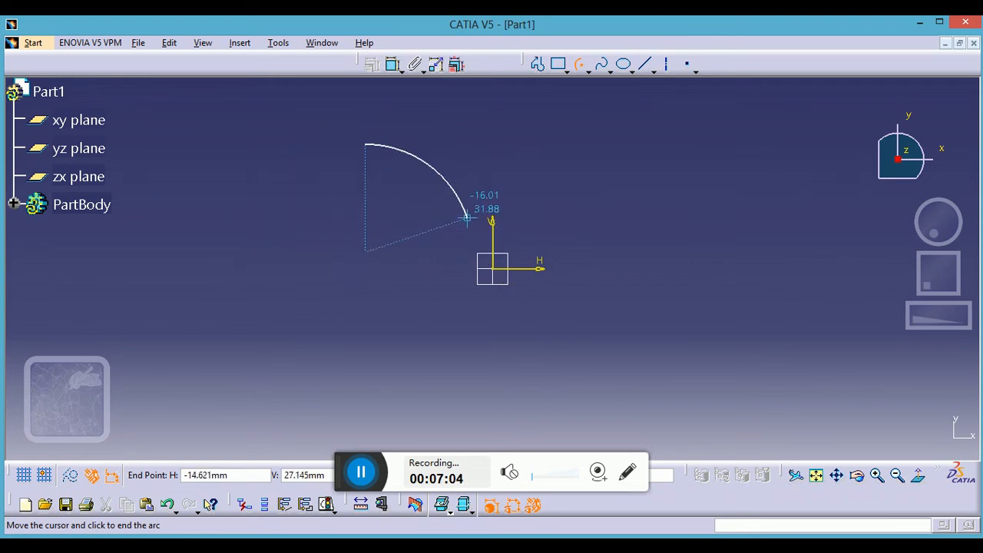
click(259, 229)
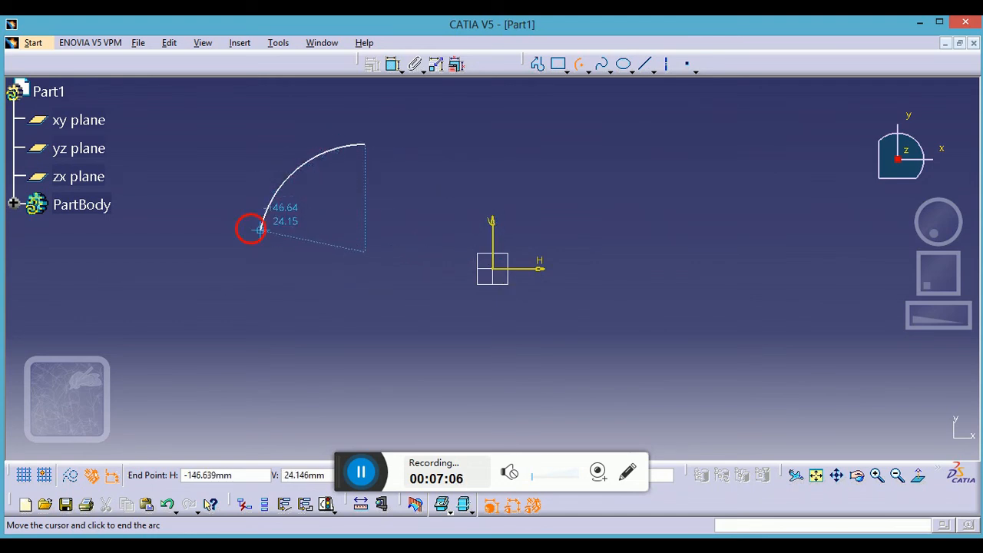
click(478, 146)
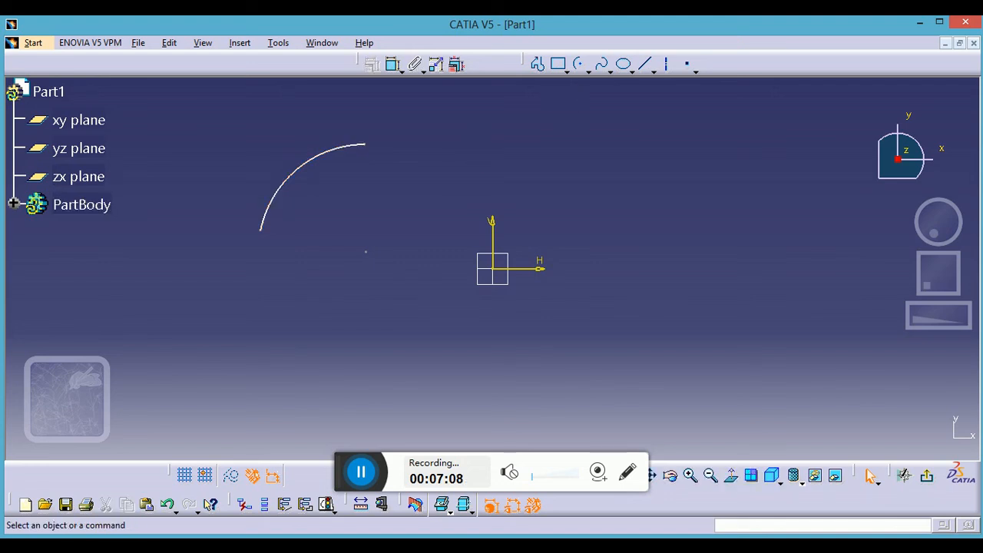
Sketch a second centre-based Arc right of the origin, centred below the H axis and sweeping clockwise from above the centre to its right.
click(579, 64)
click(623, 336)
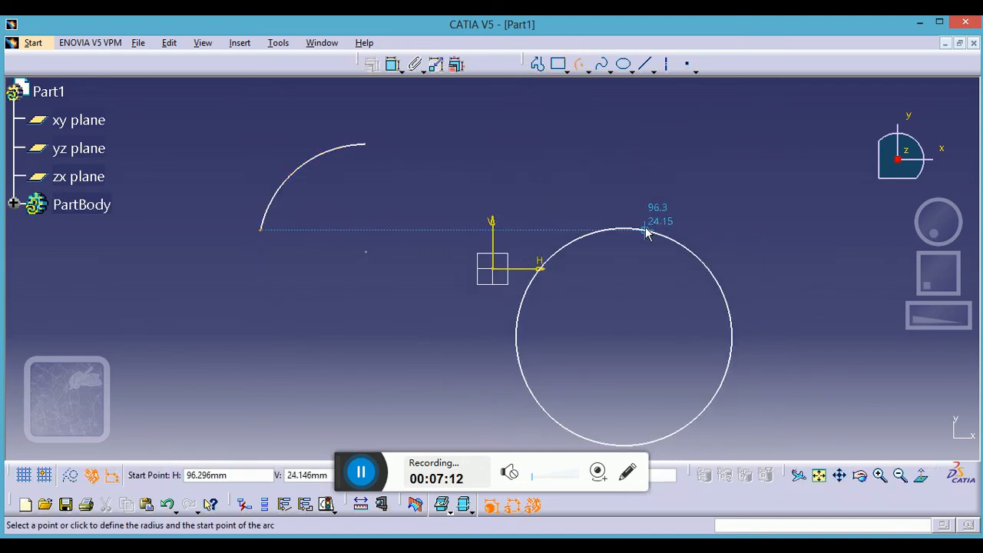
click(647, 247)
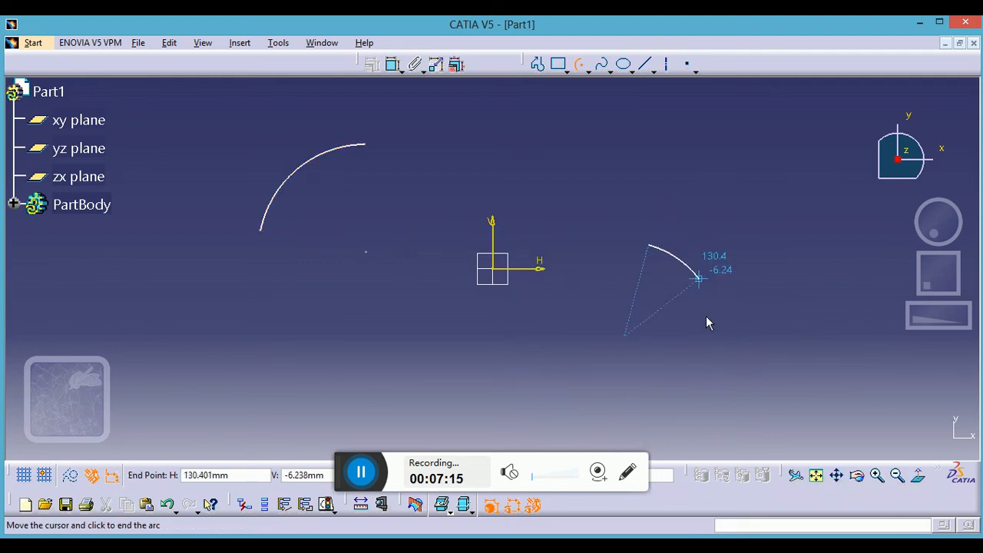
click(770, 357)
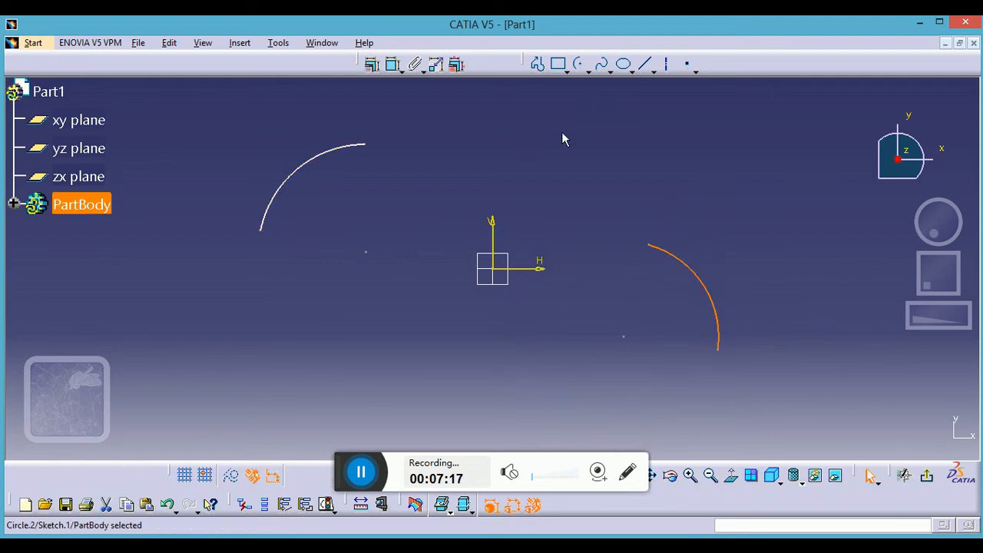
Sketch a third, smaller centre-based Arc below the first one, left of the origin, and undo all three arcs.
click(578, 64)
click(388, 353)
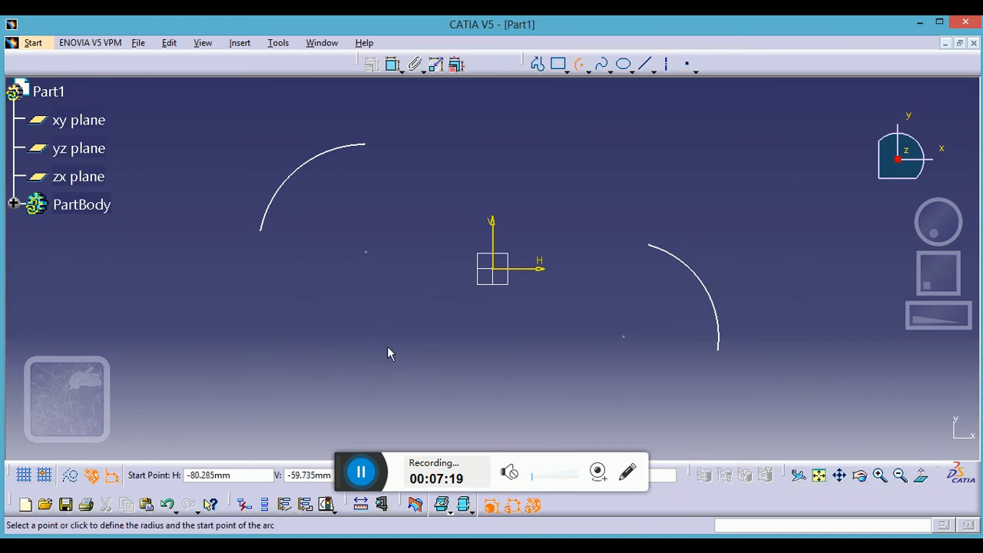
click(328, 308)
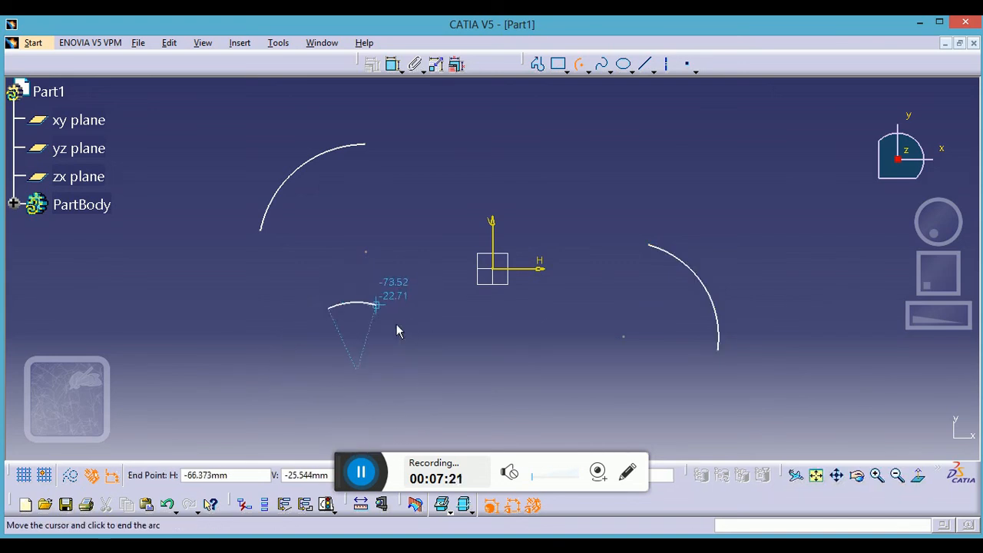
click(419, 398)
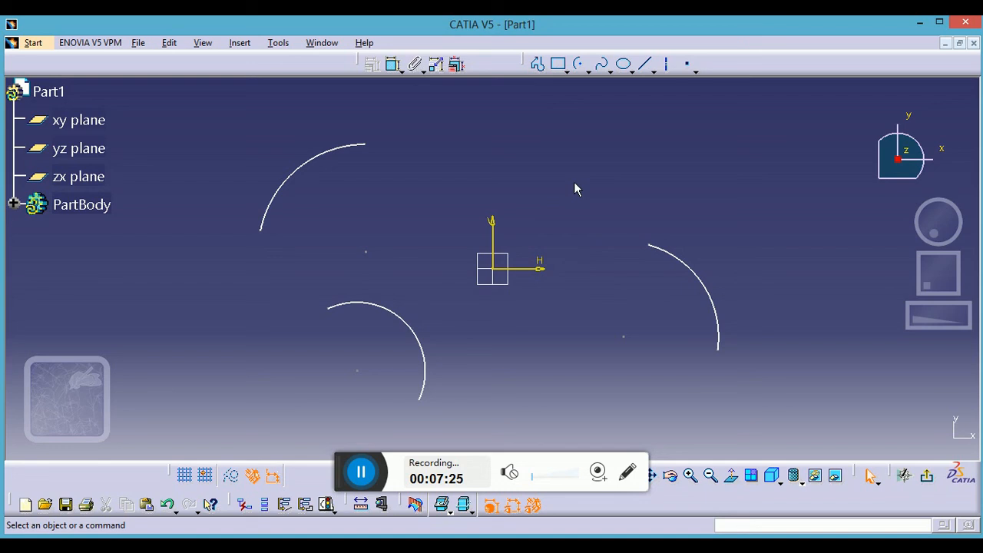
key(ctrl+z)
key(ctrl+z)
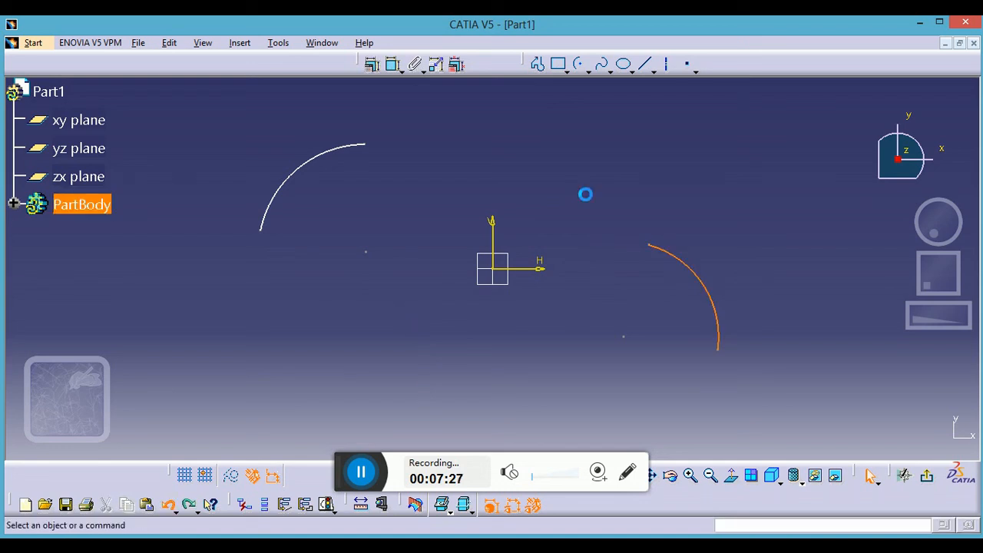
key(ctrl+z)
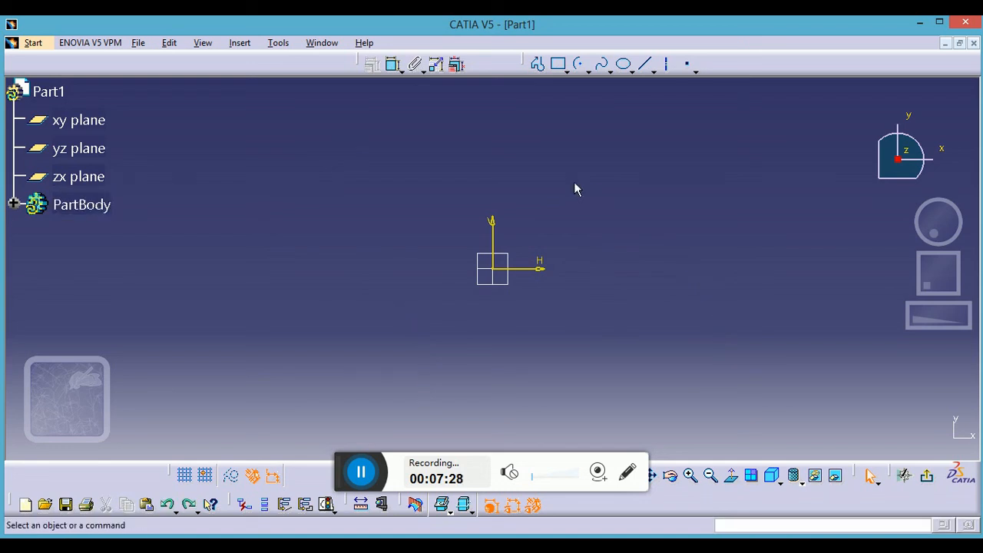